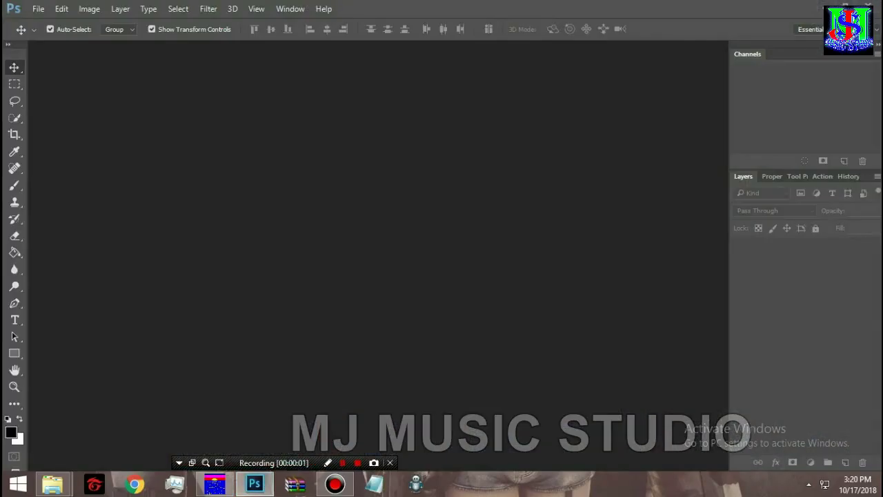
- Open the woman's portrait, the pink-and-blue smoke image and 121167_00_2x.jpg together as three documents
left_click(52, 36)
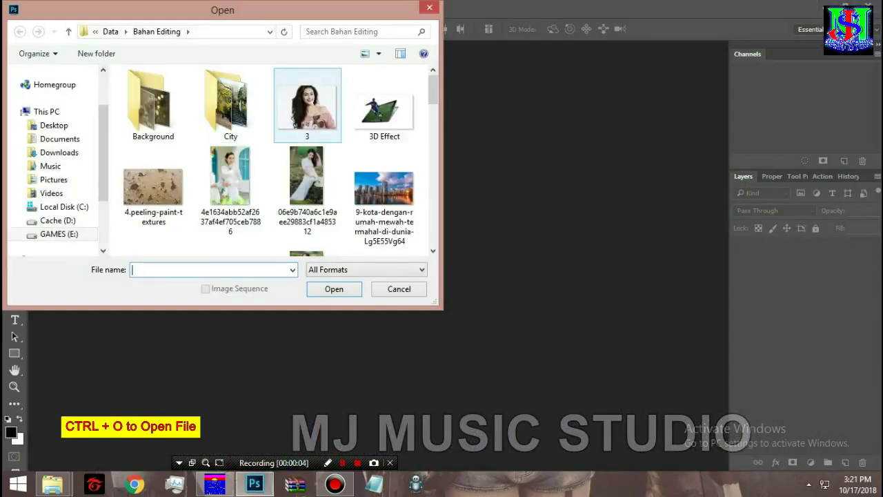
scroll(276, 158, "down", 5)
scroll(276, 159, "down", 5)
scroll(276, 159, "down", 2)
left_click(230, 138)
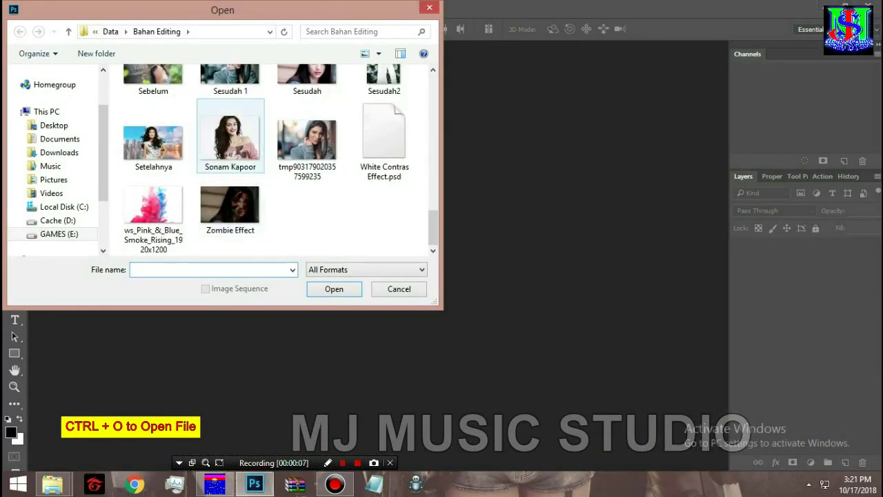
left_click(153, 207, "ctrl")
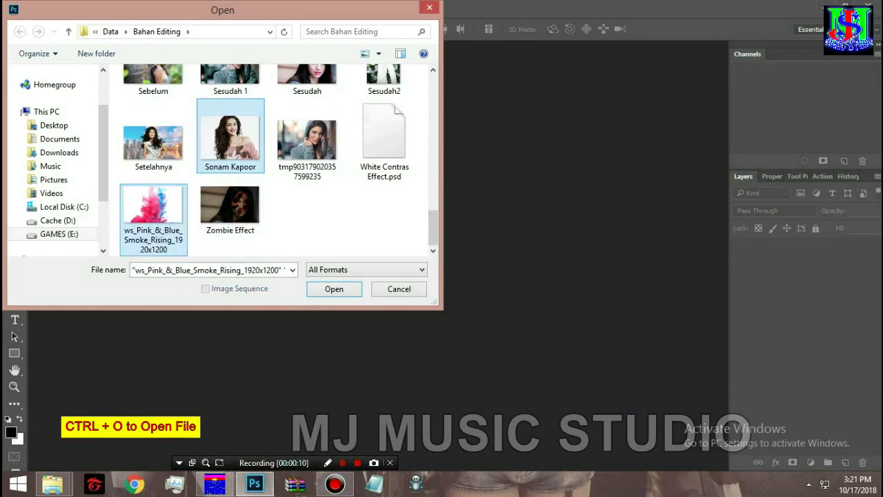
scroll(302, 228, "up", 3)
scroll(301, 228, "up", 3)
scroll(301, 224, "up", 3)
scroll(302, 225, "up", 3)
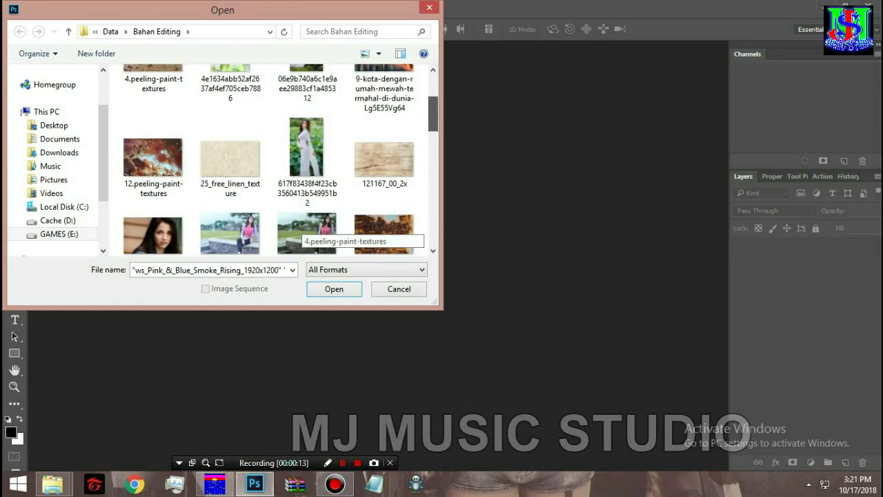
left_click(385, 155, "ctrl")
key("Return")
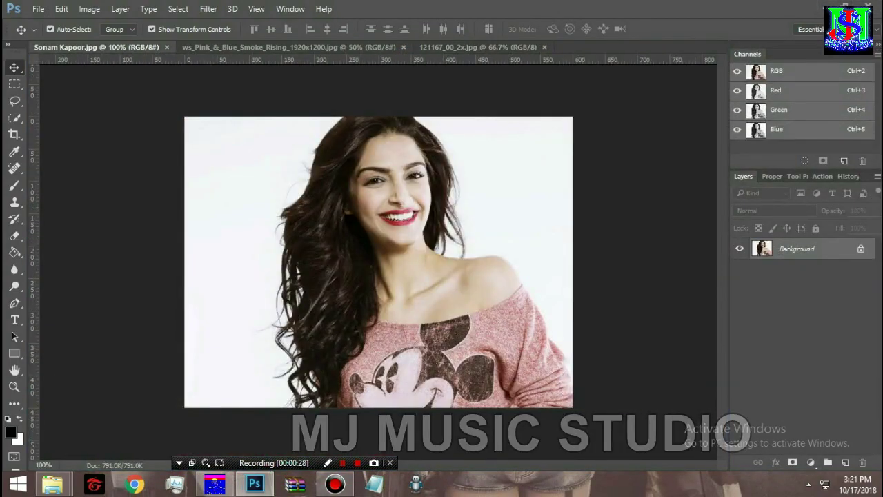
- Duplicate the portrait layer, fill the Background white, and bring in the smoke as Layer 2
key("ctrl+j")
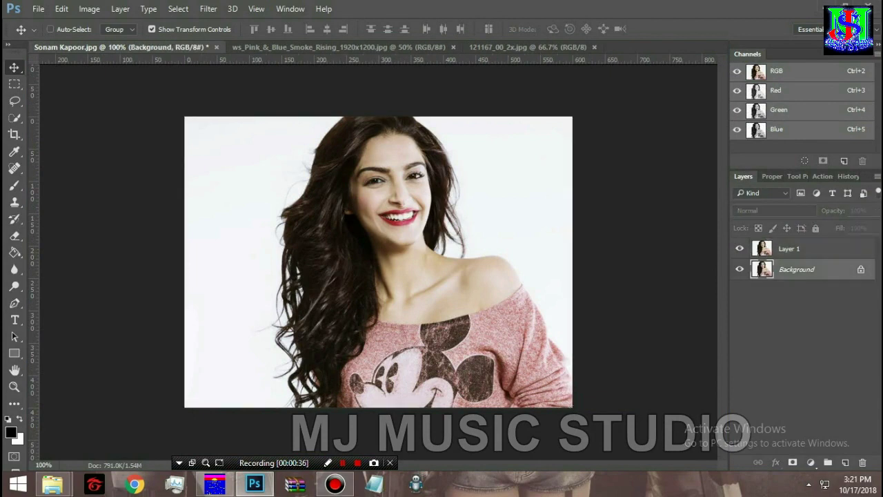
key("ctrl+BackSpace")
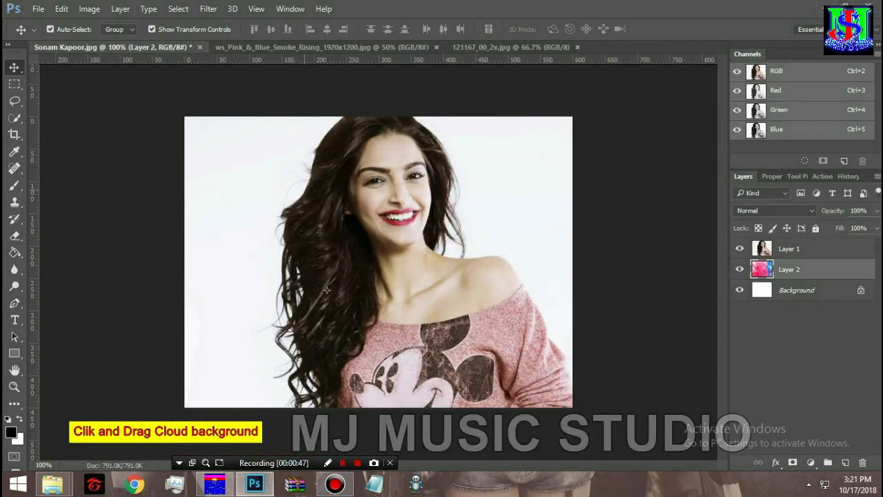
mouse_move(141, 135)
left_mouse_down()
mouse_move(287, 193)
mouse_move(280, 188)
left_mouse_up()
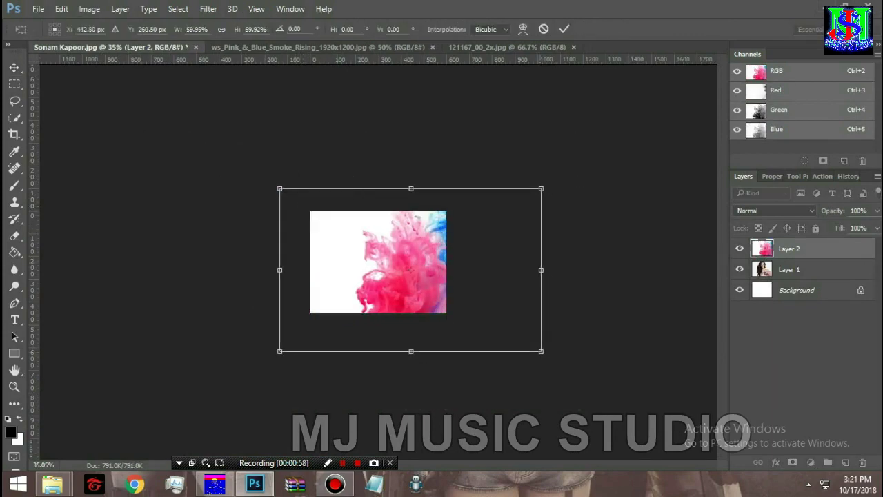
- Scale the smoke layer down to about 38% width
left_click_drag(548, 356, 480, 313)
left_click_drag(480, 188, 454, 204)
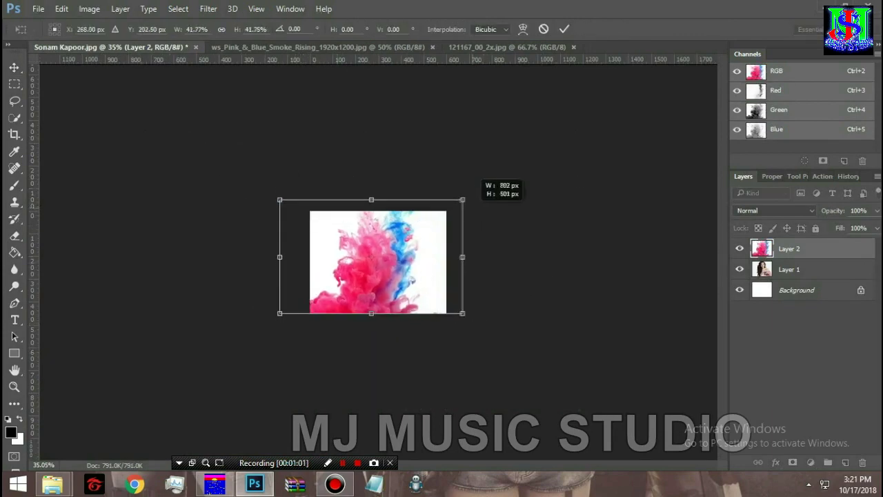
left_click_drag(279, 205, 290, 211)
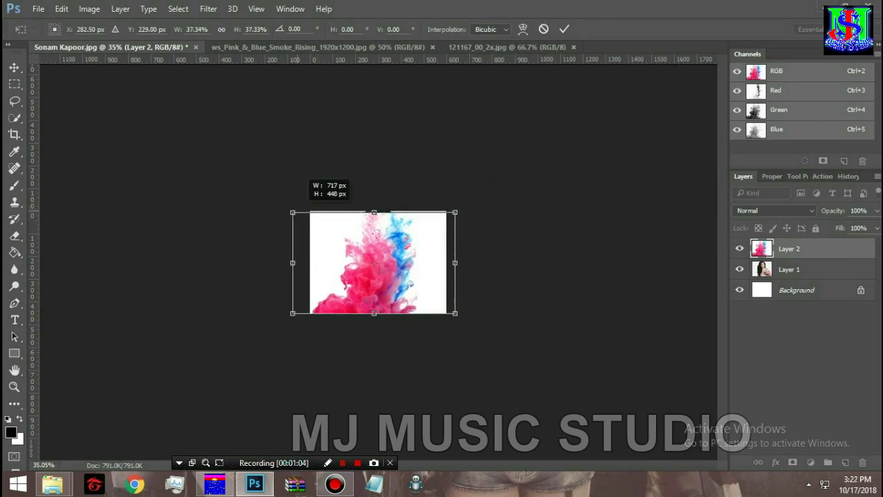
scroll(367, 259, "up", 2)
scroll(367, 262, "up", 1)
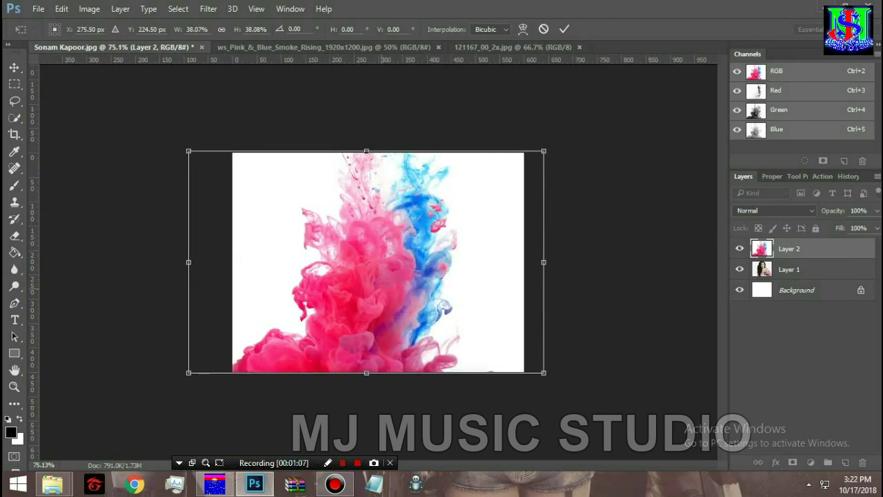
- Flip the smoke horizontally, shift it about 33 px right, and place it below the portrait layer
right_click(379, 281)
left_click(428, 256)
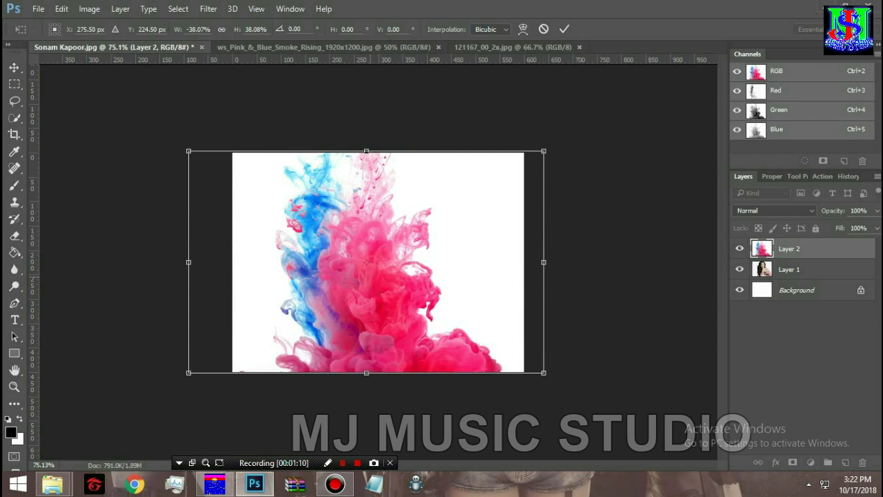
left_click_drag(400, 261, 424, 261)
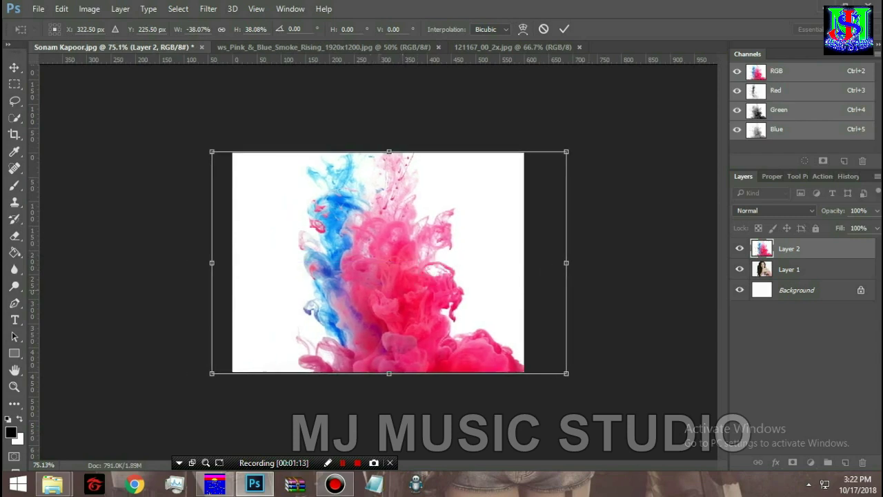
key("Return")
left_click_drag(789, 248, 788, 280)
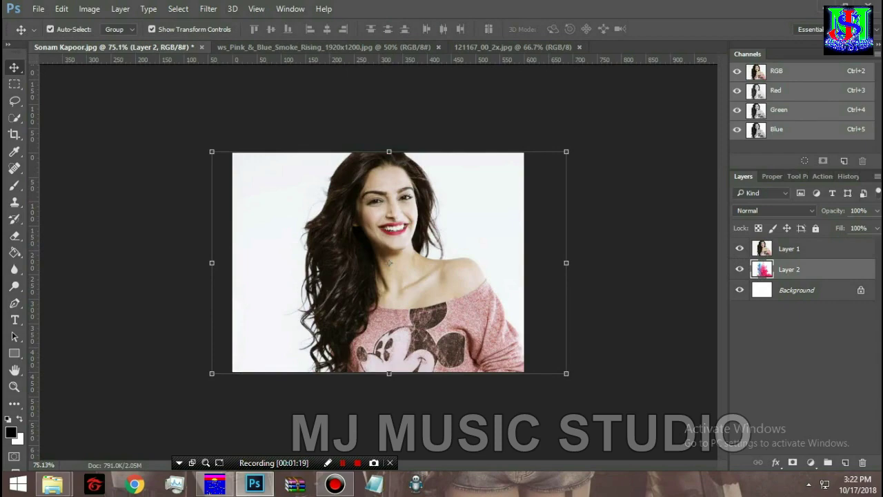
left_click(389, 262)
- Copy the whole portrait and add a layer mask to the smoke layer, viewing the mask alone
left_click(178, 8)
left_click(61, 9)
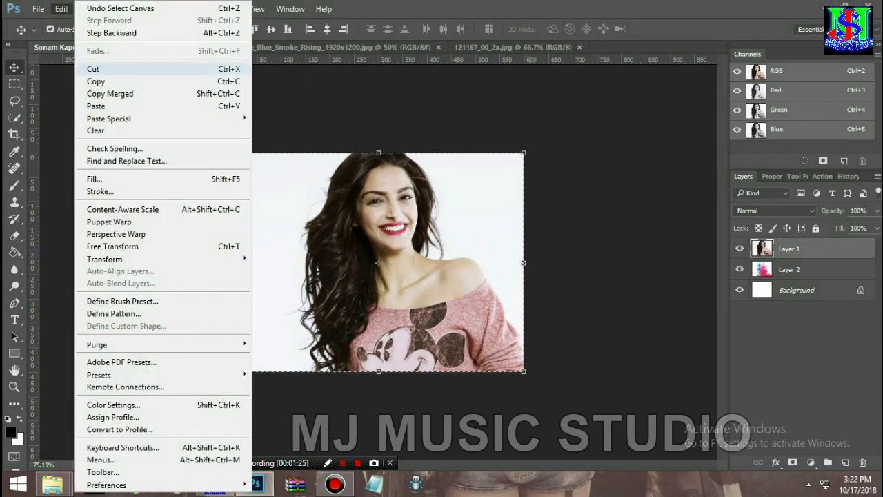
left_click(104, 82)
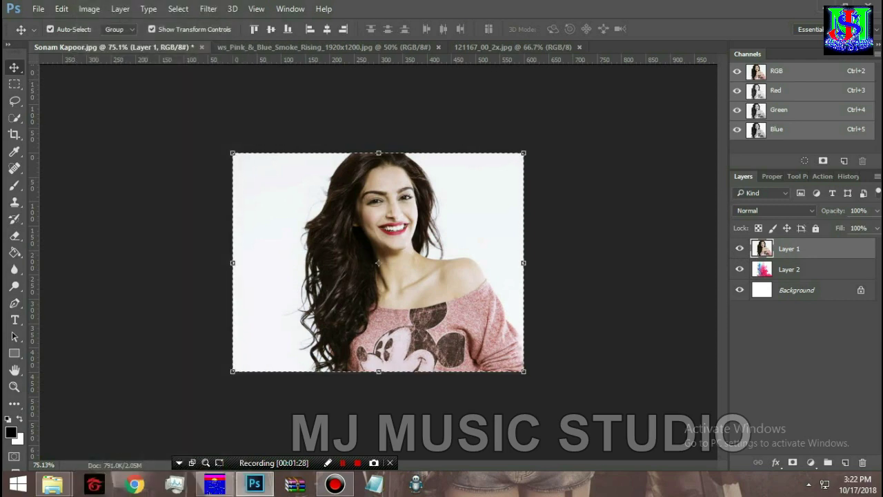
key("alt+bracketleft")
left_click(793, 461)
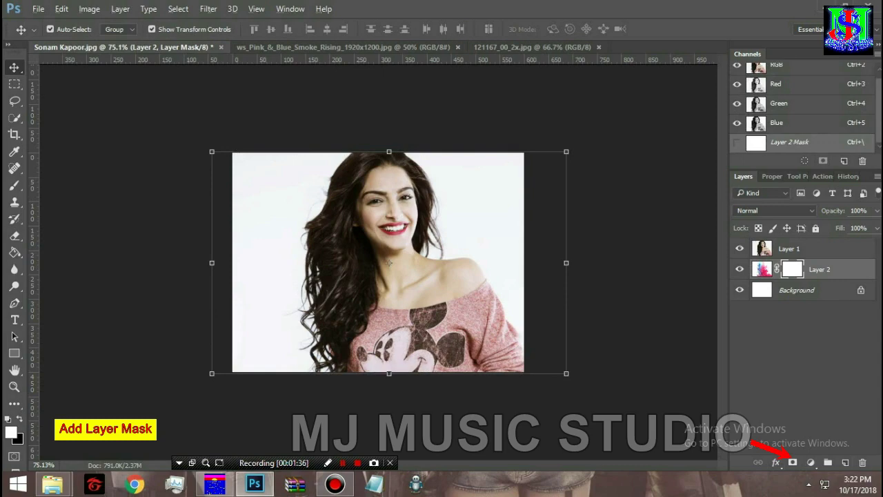
key("ctrl+backslash")
- Paste the portrait in place into the smoke mask and turn the portrait layer back on
left_click(61, 8)
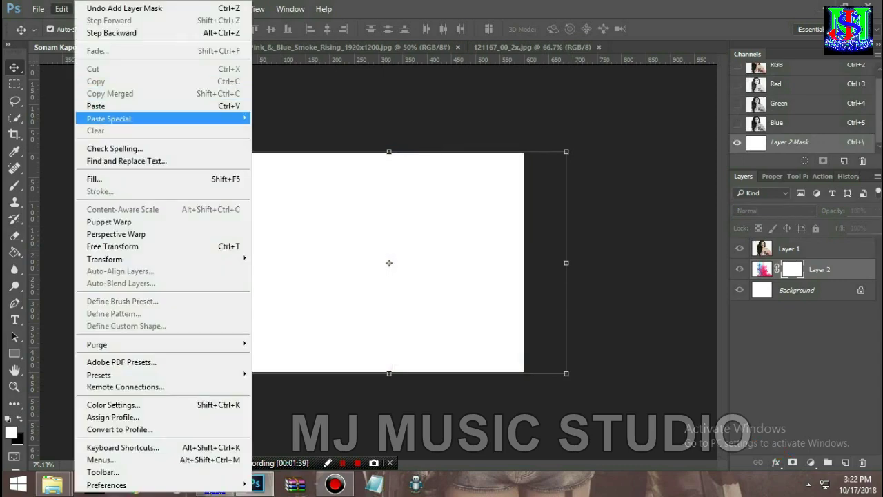
left_click(290, 120)
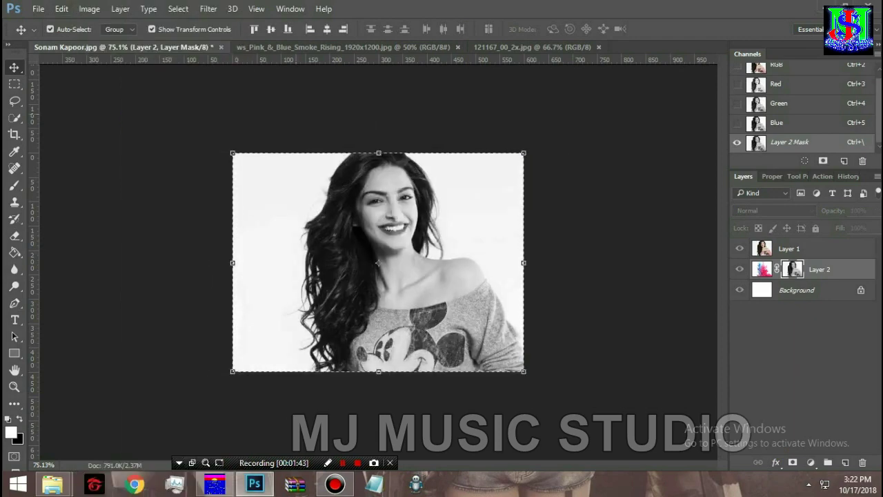
key("ctrl+2")
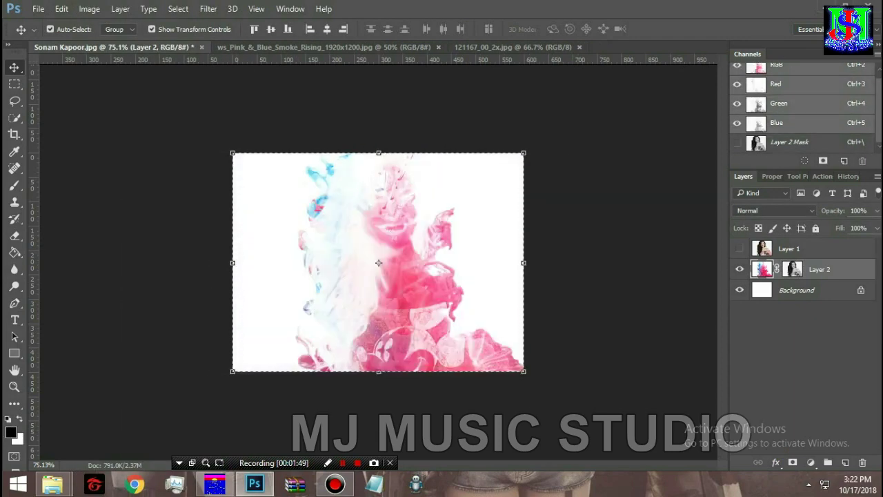
left_click(740, 248)
key("ctrl+backslash")
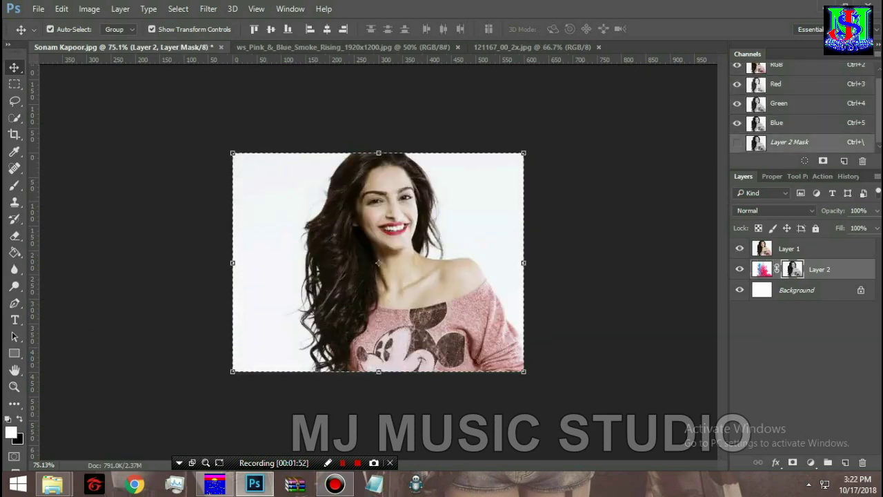
left_click(89, 8)
mouse_move(108, 41)
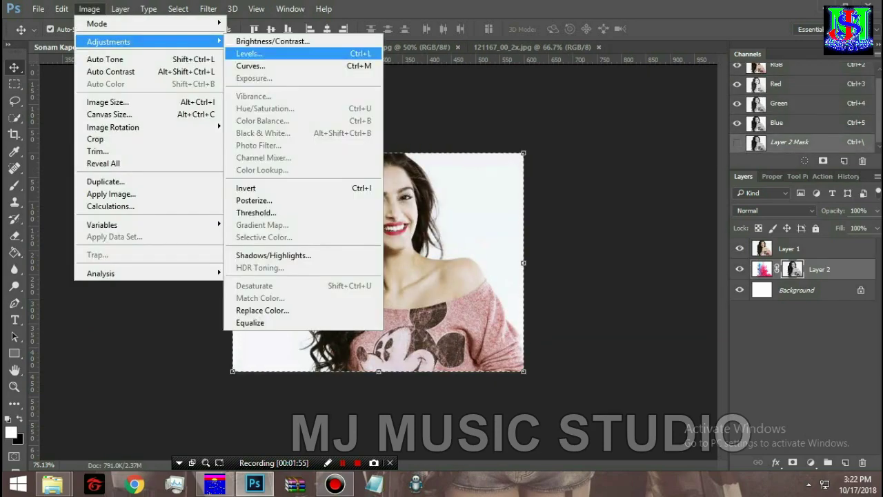
- Invert the smoke layer's mask and hide the portrait layer to view the blend
left_click(245, 188)
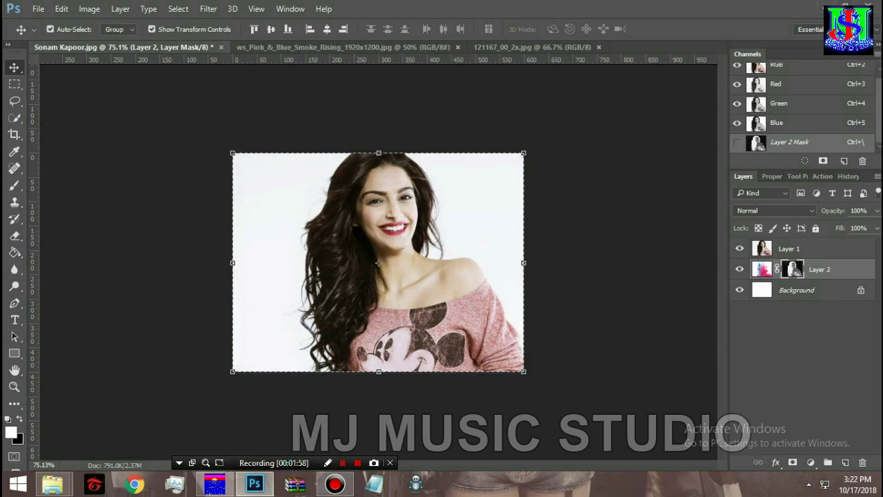
key("ctrl+2")
left_click(740, 248)
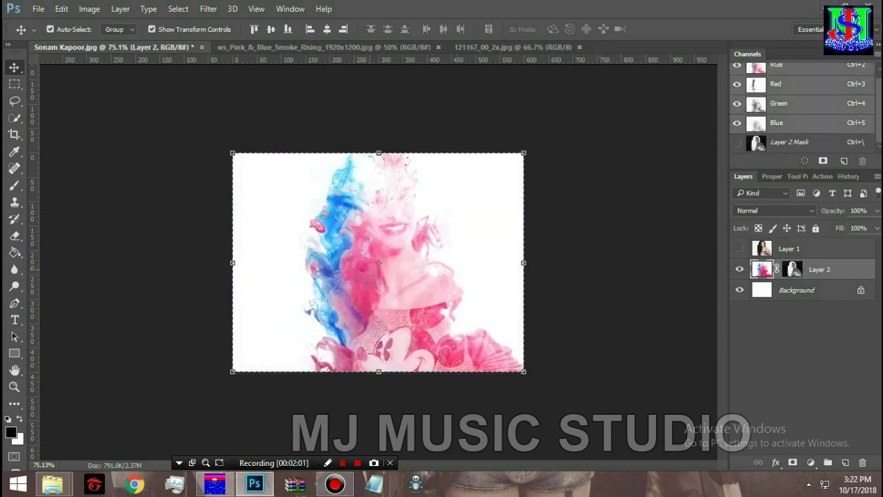
- Nudge the smoke layer slightly left and rotate it to about 175°
left_click_drag(415, 227, 407, 227)
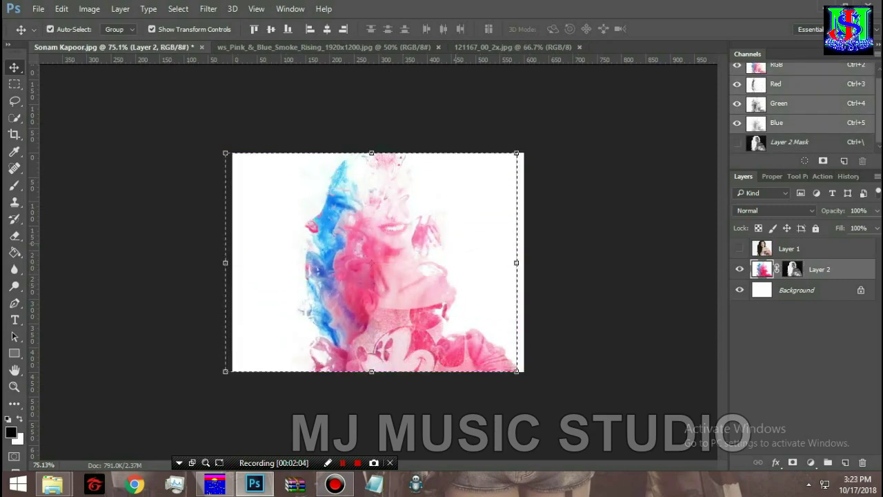
left_click_drag(535, 147, 573, 291)
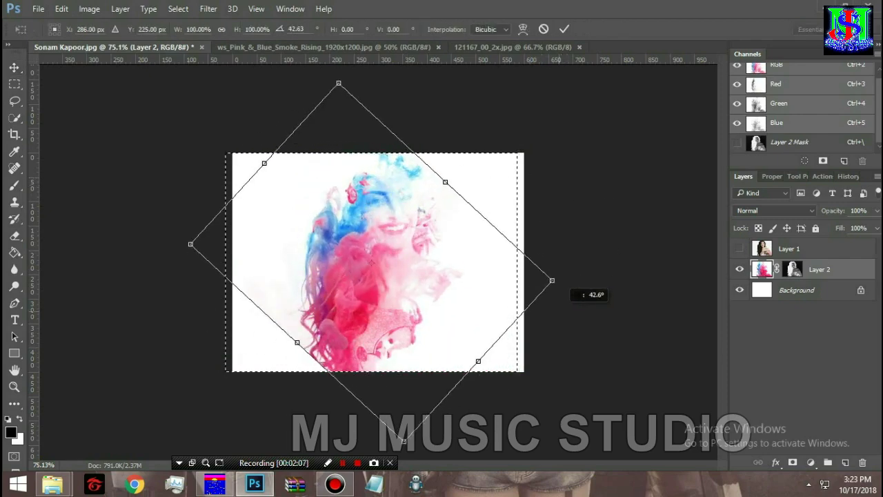
mouse_move(573, 291)
left_mouse_down()
mouse_move(293, 304)
mouse_move(300, 317)
mouse_move(277, 292)
mouse_move(289, 304)
left_mouse_up()
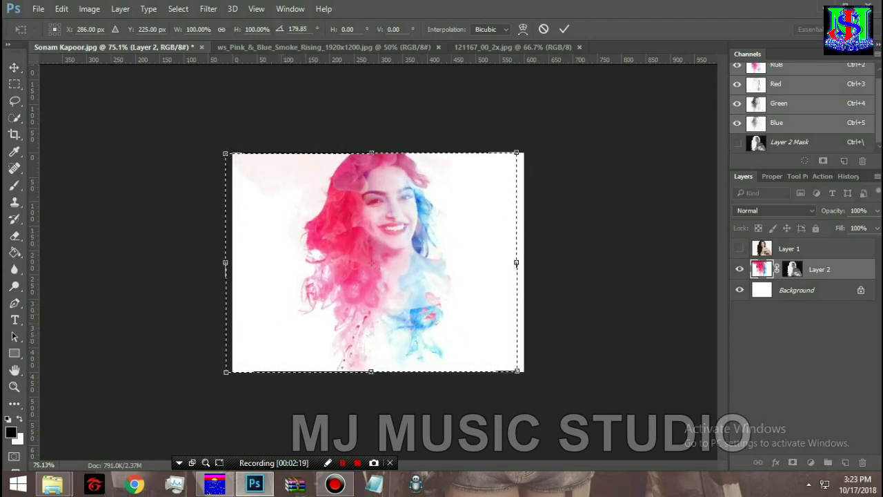
key("Return")
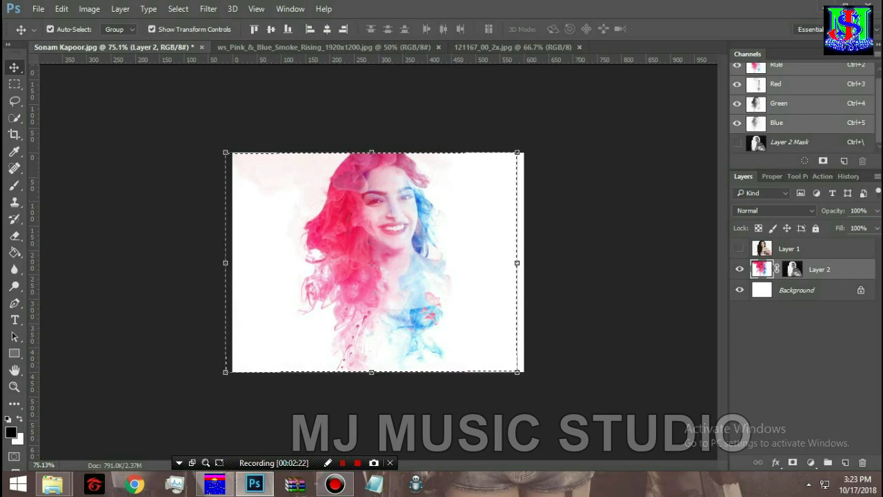
key("ctrl+backslash")
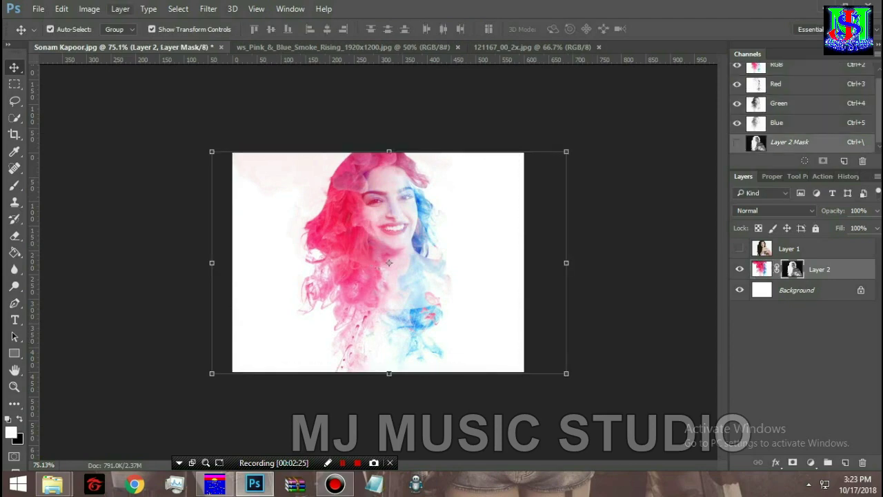
left_click(120, 8)
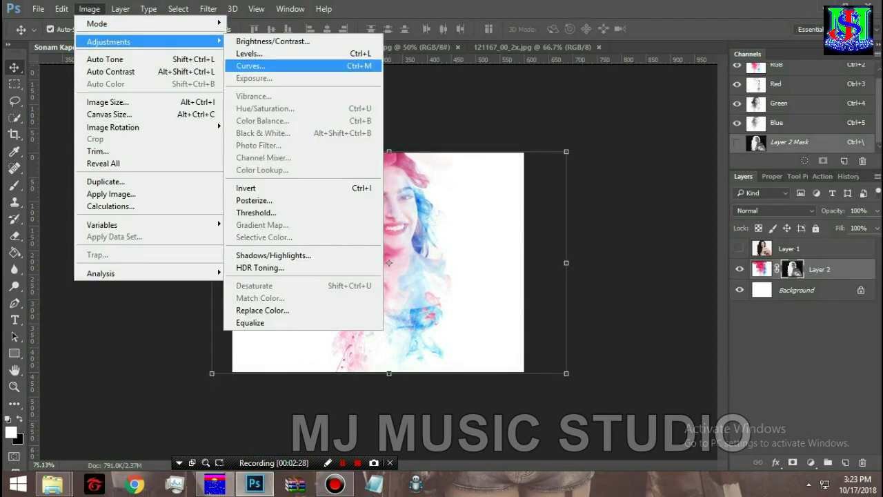
- Apply Curves to the smoke mask with black point at 106 and white point near 215
left_click(250, 65)
left_click_drag(525, 73, 686, 69)
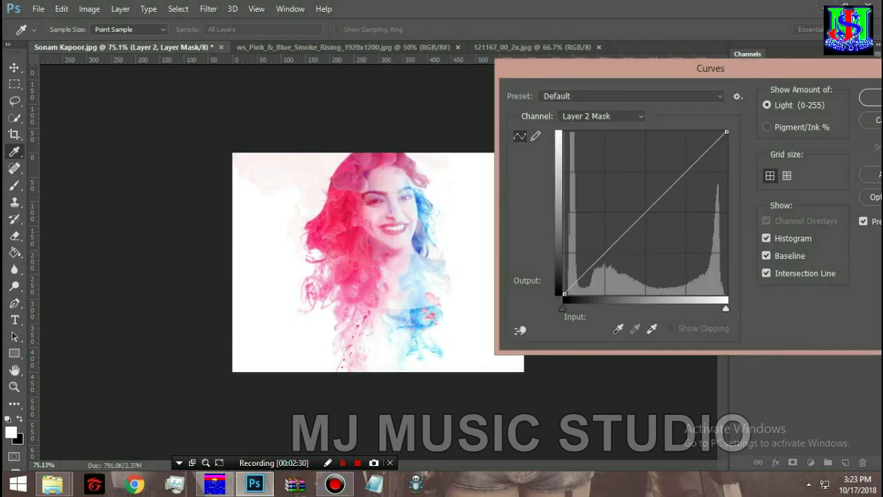
left_click_drag(564, 293, 619, 294)
mouse_move(726, 131)
left_mouse_down()
mouse_move(687, 131)
mouse_move(701, 131)
left_mouse_up()
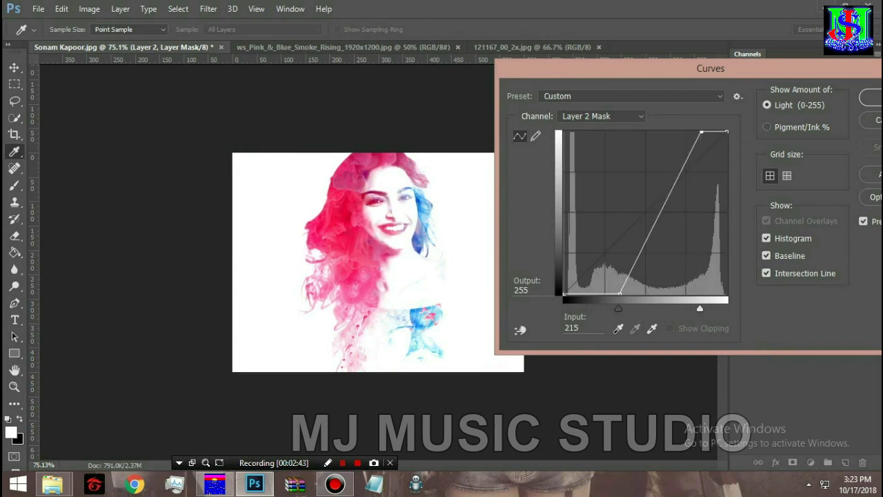
left_click_drag(620, 294, 632, 294)
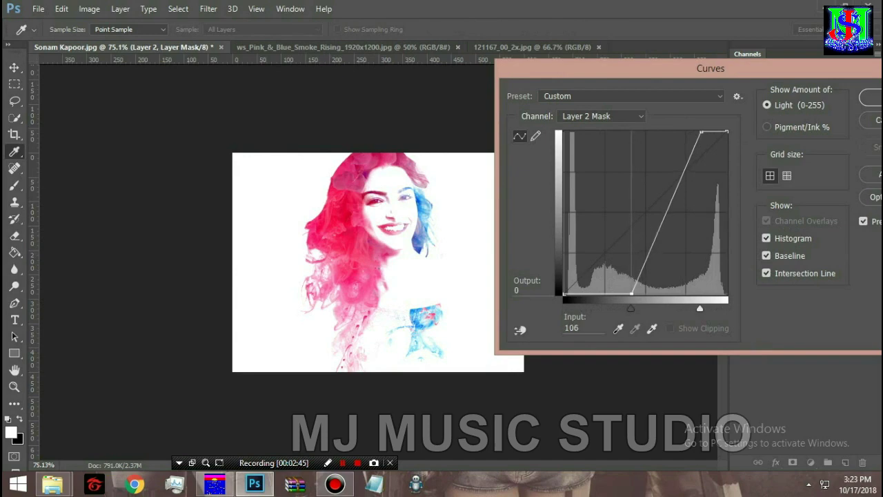
left_click_drag(711, 69, 617, 67)
left_click(794, 94)
key("ctrl+t")
left_click_drag(598, 146, 602, 171)
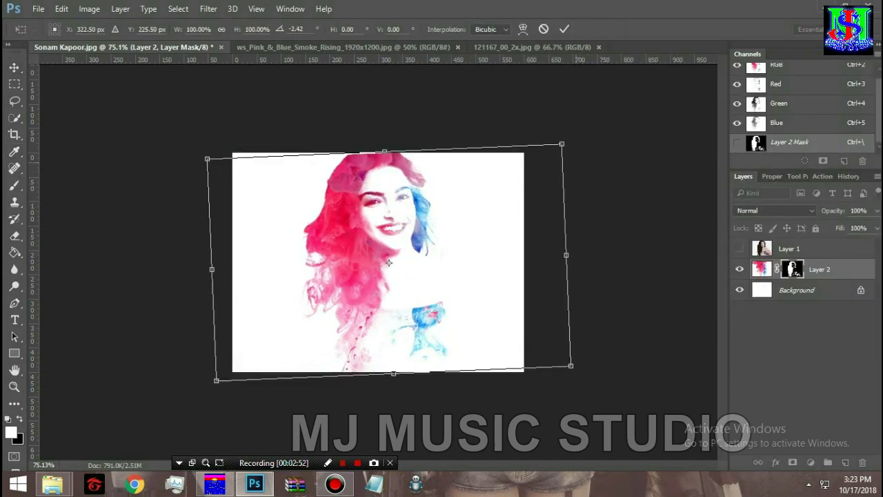
- Rotate the smoke image, not its mask, to about 5.5 degrees
key("ctrl+z")
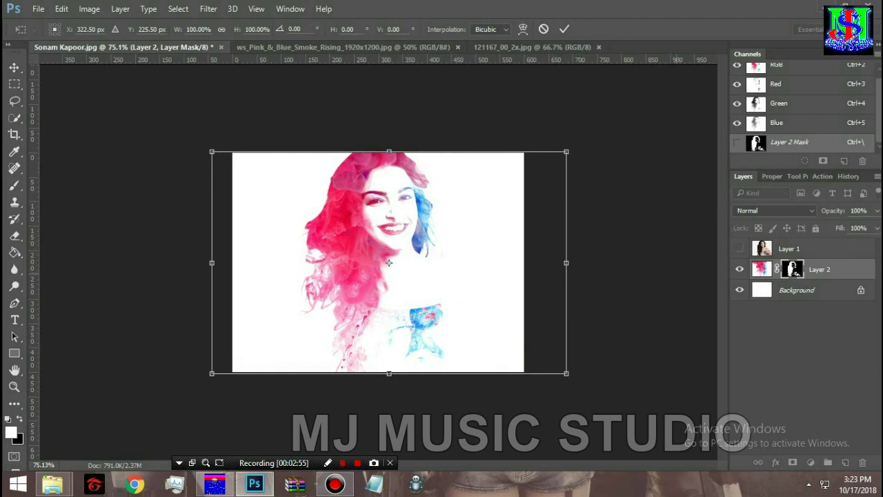
key("Return")
key("ctrl+2")
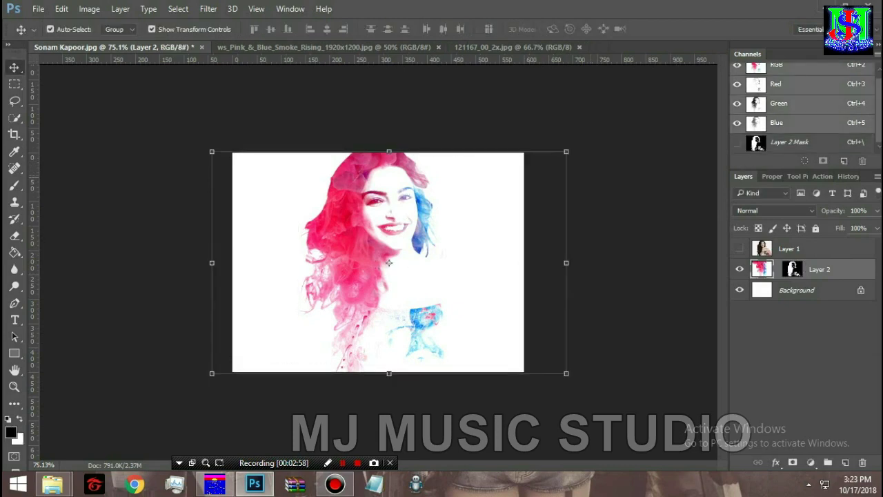
mouse_move(577, 224)
left_mouse_down()
mouse_move(297, 187)
mouse_move(284, 221)
mouse_move(289, 266)
left_mouse_up()
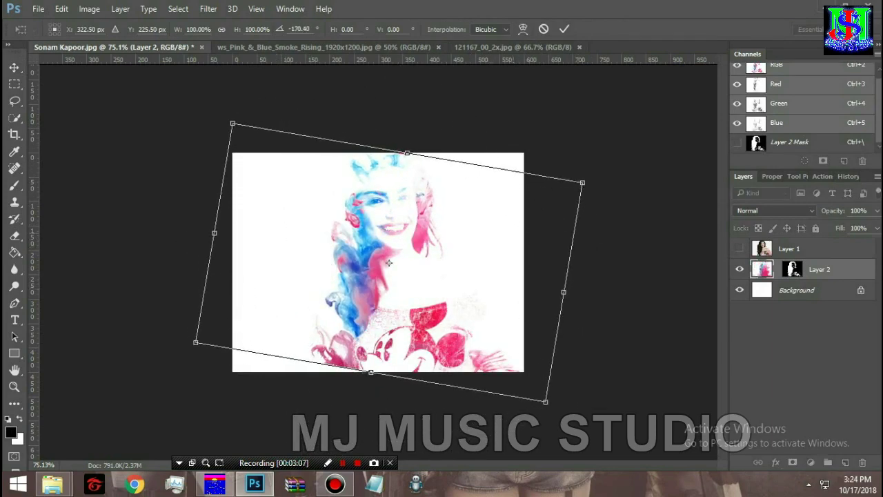
mouse_move(586, 220)
left_mouse_down()
mouse_move(427, 386)
mouse_move(249, 332)
mouse_move(224, 317)
mouse_move(241, 328)
mouse_move(234, 309)
mouse_move(217, 306)
mouse_move(227, 298)
left_mouse_up()
key("Return")
- Show and select the original colour photo layer above the smoke
left_click(800, 345)
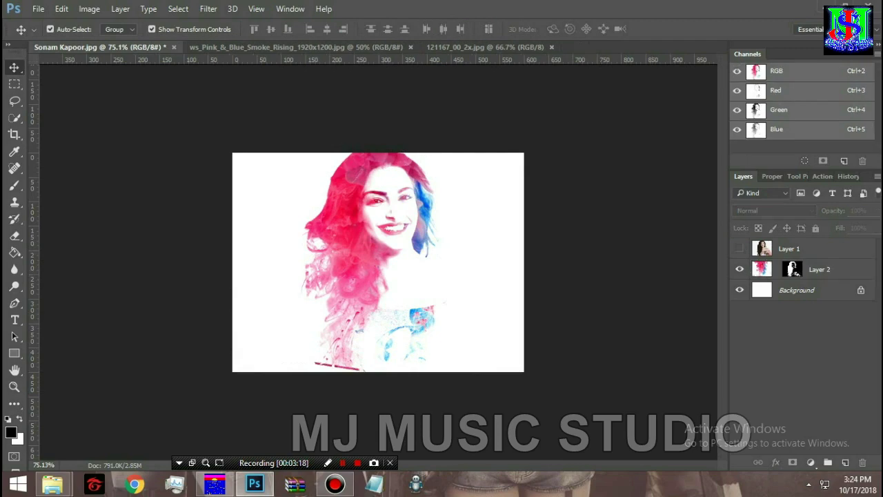
left_click(789, 248)
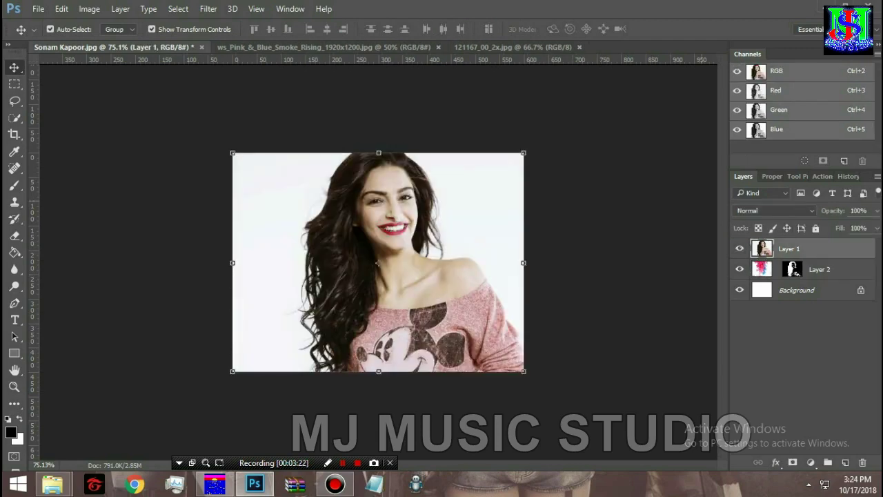
left_click(89, 8)
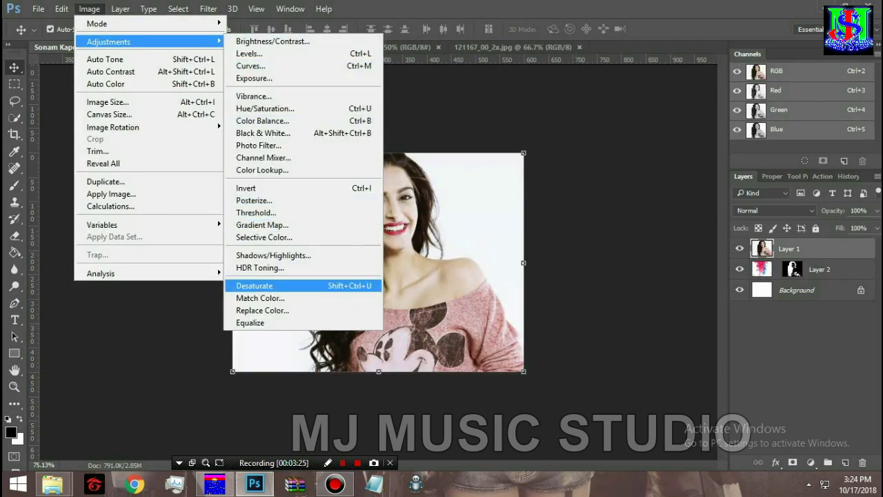
- Desaturate the photo layer, blend it as Multiply with lowered opacity, and add a layer mask
left_click(254, 286)
left_click(775, 211)
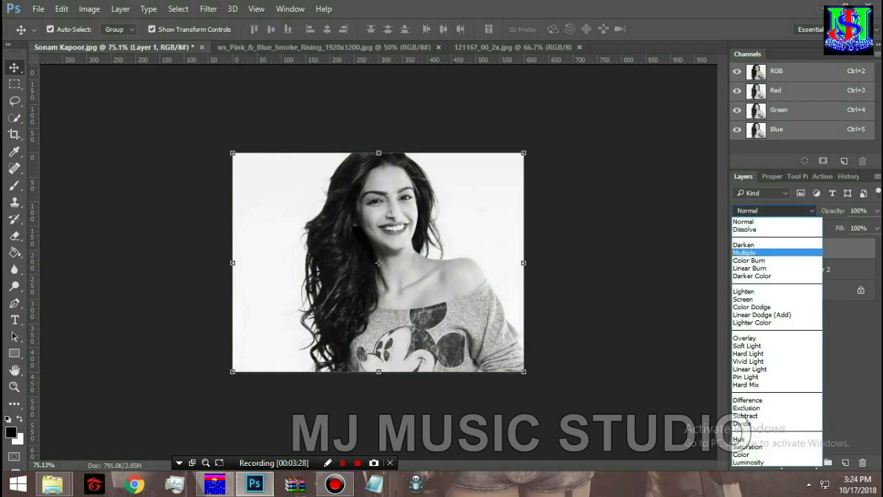
left_click(759, 245)
left_click(876, 211)
left_click_drag(878, 228, 839, 227)
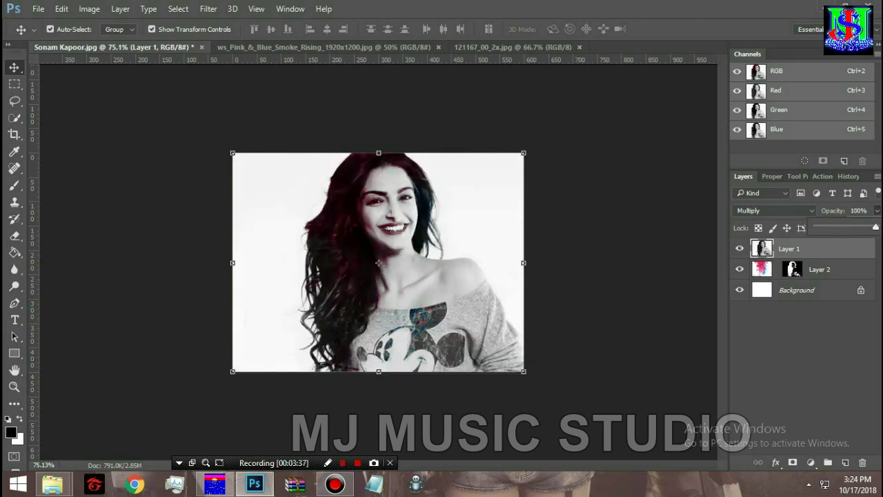
key("Return")
left_click(793, 462)
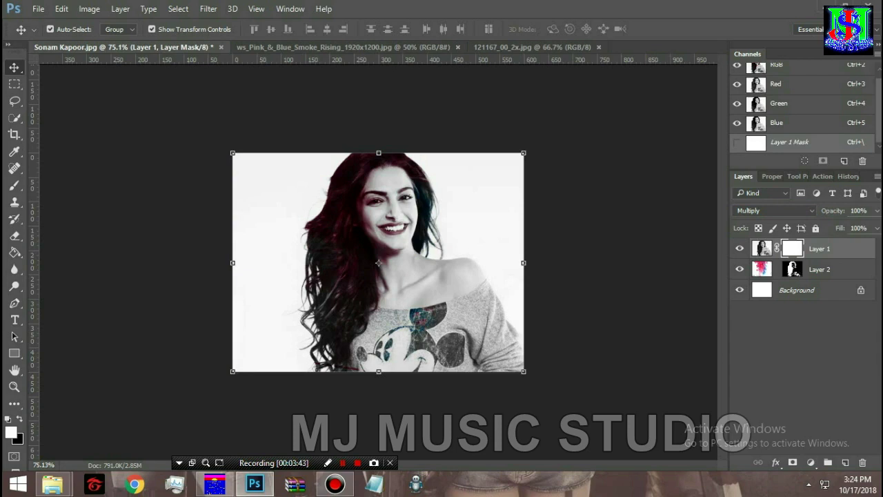
- Fill Layer 1's mask with black to hide the grey photo
key("ctrl")
key("ctrl+i")
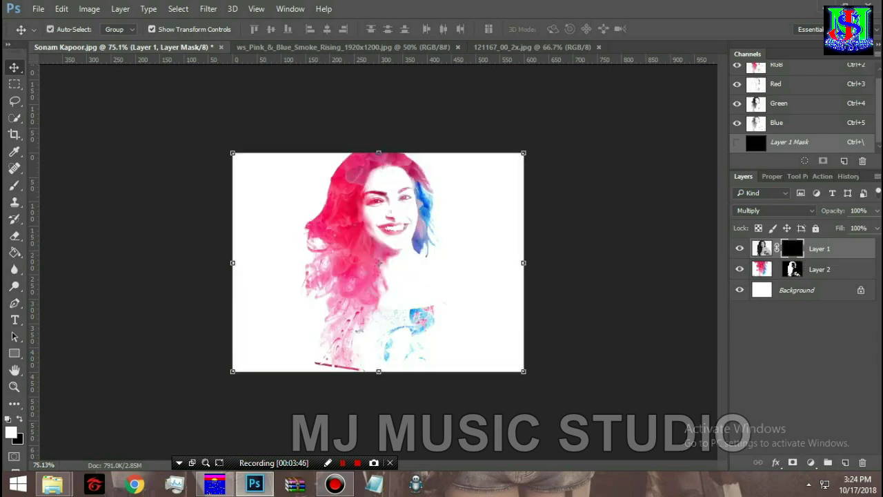
left_click(877, 228)
key("b")
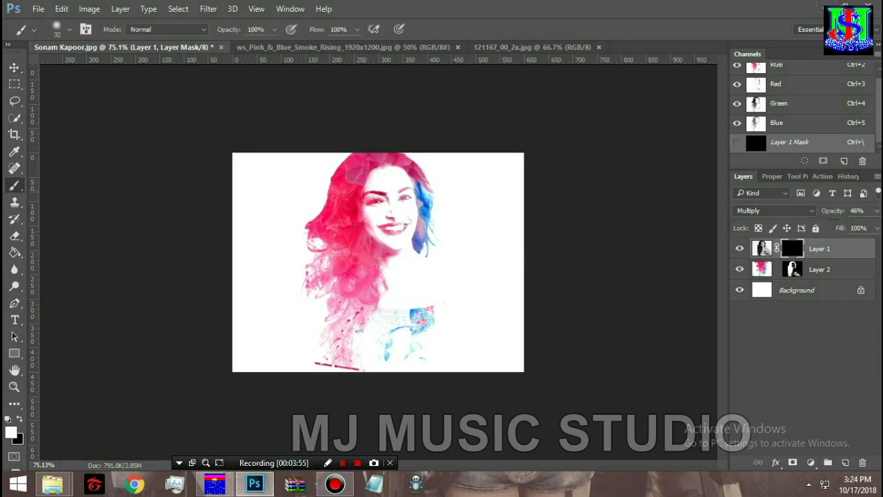
- Paint the photo back over face, neck, arms, torso and hair, then fade it to 16% opacity
mouse_move(378, 179)
left_mouse_down()
mouse_move(407, 229)
mouse_move(407, 178)
left_mouse_up()
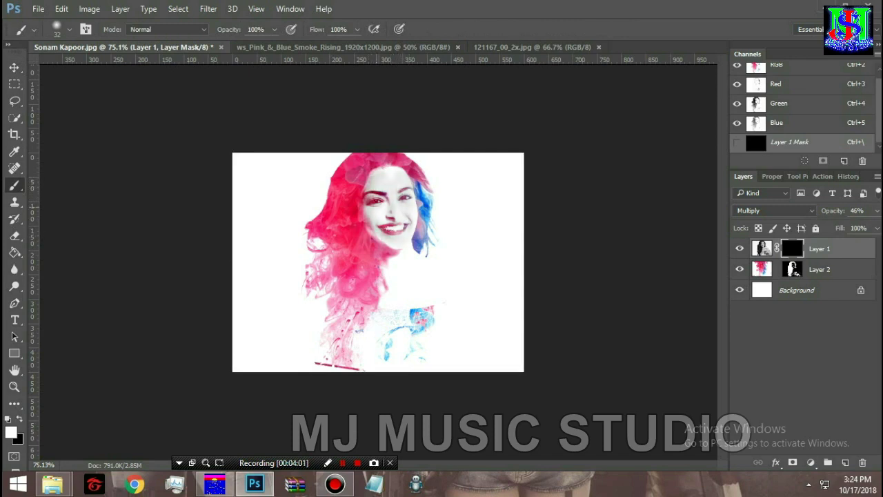
mouse_move(413, 235)
left_mouse_down()
mouse_move(417, 265)
mouse_move(452, 278)
mouse_move(427, 306)
mouse_move(376, 304)
mouse_move(383, 259)
mouse_move(403, 257)
mouse_move(442, 282)
mouse_move(393, 289)
left_mouse_up()
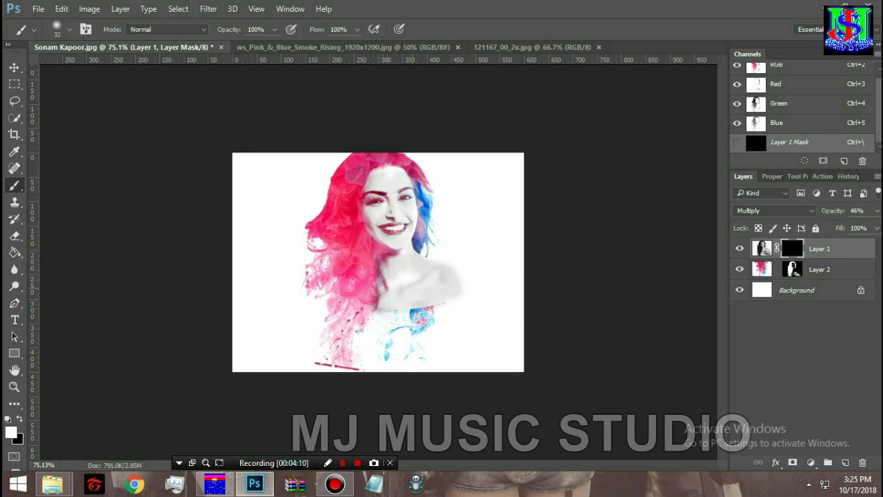
mouse_move(451, 272)
left_mouse_down()
mouse_move(473, 304)
mouse_move(484, 359)
mouse_move(450, 307)
mouse_move(441, 362)
mouse_move(427, 310)
mouse_move(448, 304)
mouse_move(411, 349)
mouse_move(381, 352)
mouse_move(362, 342)
mouse_move(421, 369)
left_mouse_up()
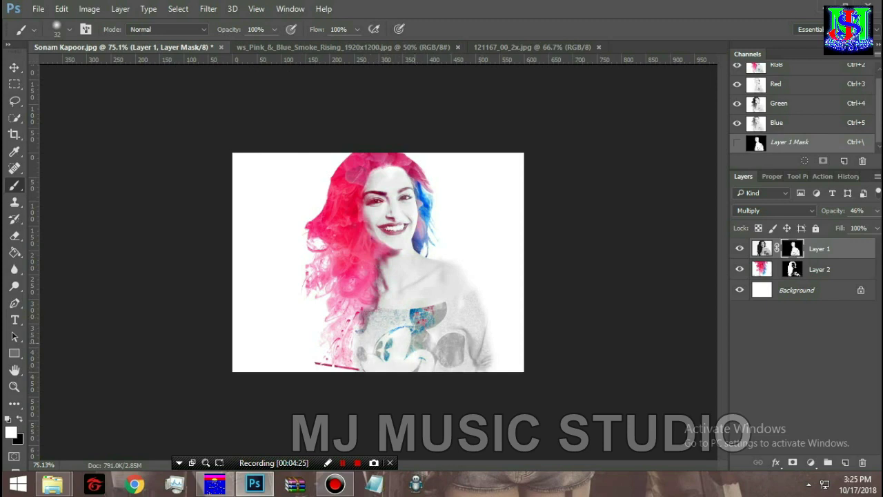
left_click_drag(412, 354, 410, 369)
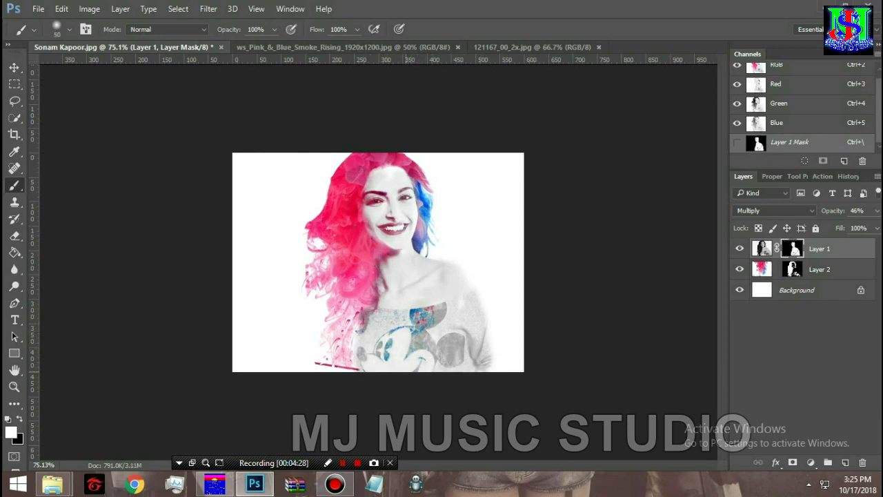
mouse_move(364, 317)
left_mouse_down()
mouse_move(338, 369)
mouse_move(324, 325)
mouse_move(366, 297)
mouse_move(352, 316)
left_mouse_up()
mouse_move(373, 259)
left_mouse_down()
mouse_move(314, 355)
mouse_move(317, 367)
left_mouse_up()
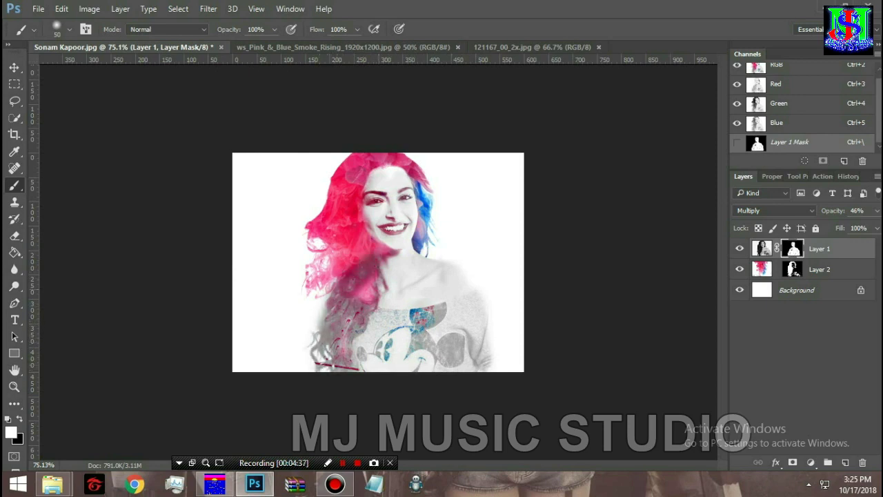
left_click(877, 211)
left_click_drag(842, 227, 826, 227)
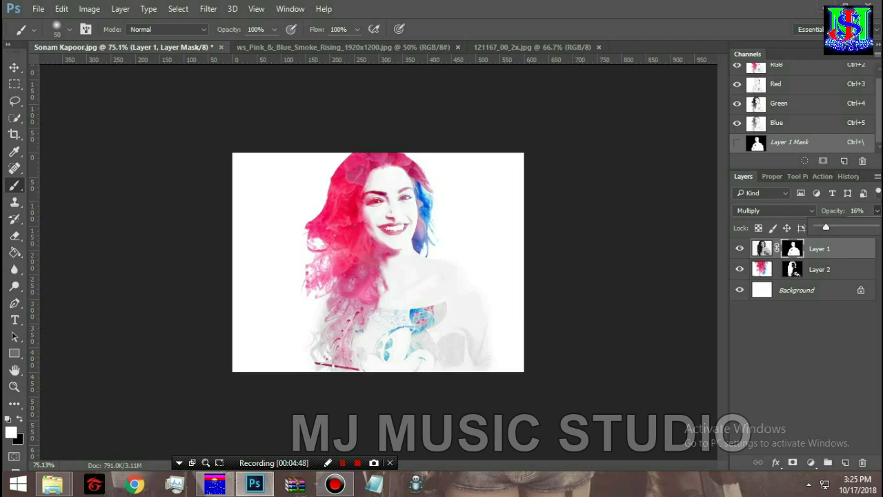
- Bring the wood texture into the portrait as Layer 3, scaled to cover the canvas
key("v")
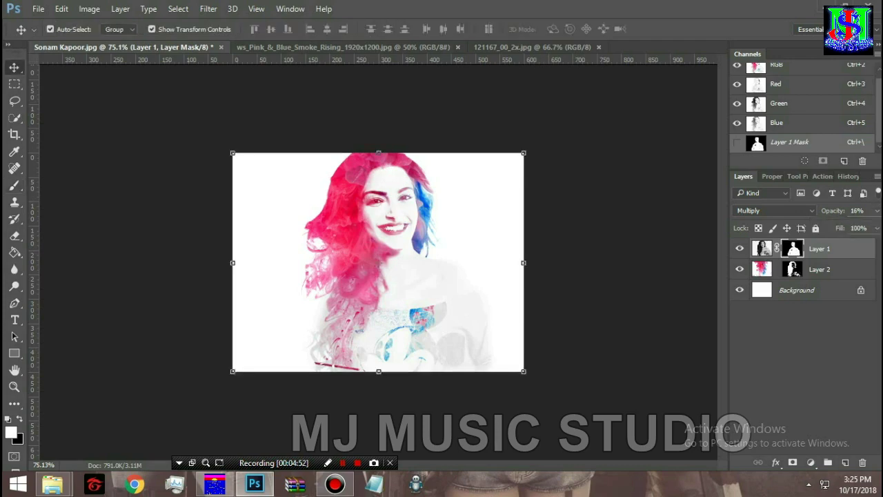
left_click(531, 47)
left_click_drag(311, 121, 312, 315)
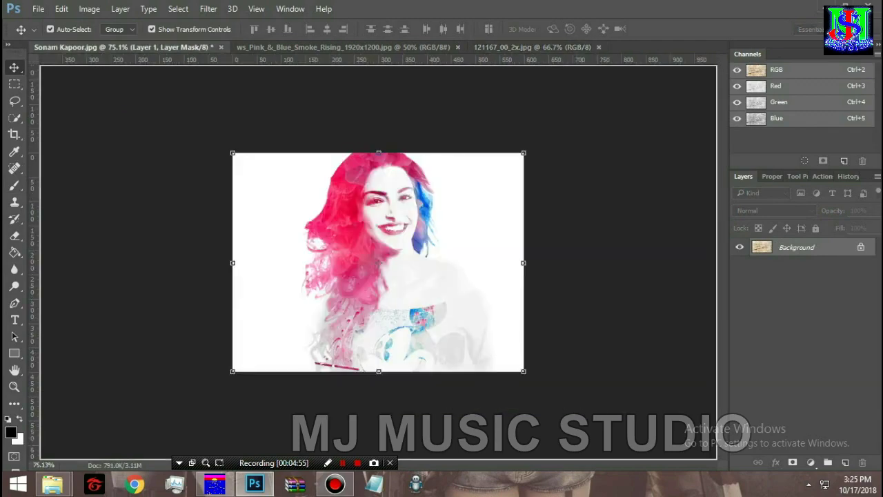
scroll(312, 316, "down", 2)
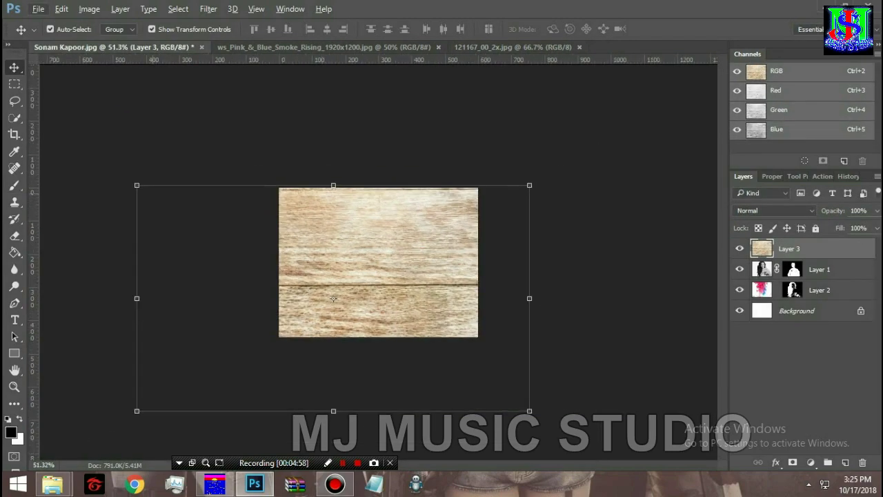
left_click_drag(134, 185, 232, 240)
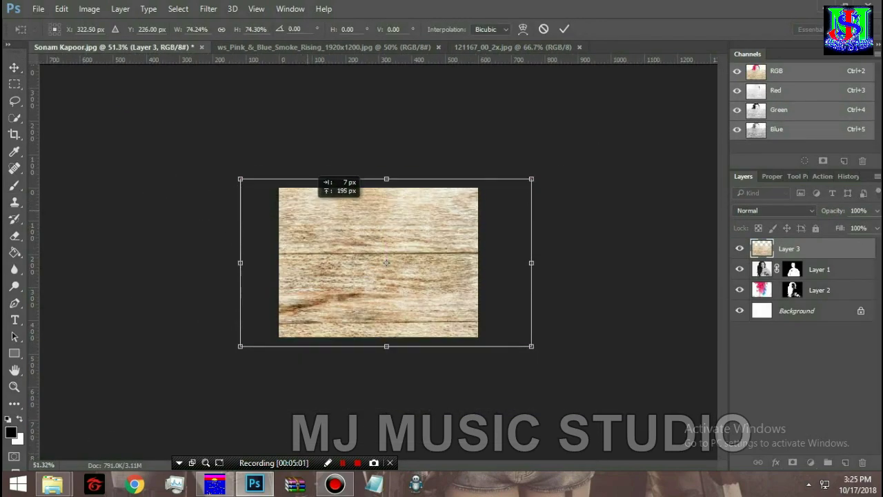
left_click_drag(232, 241, 240, 188)
left_click_drag(531, 355, 503, 338)
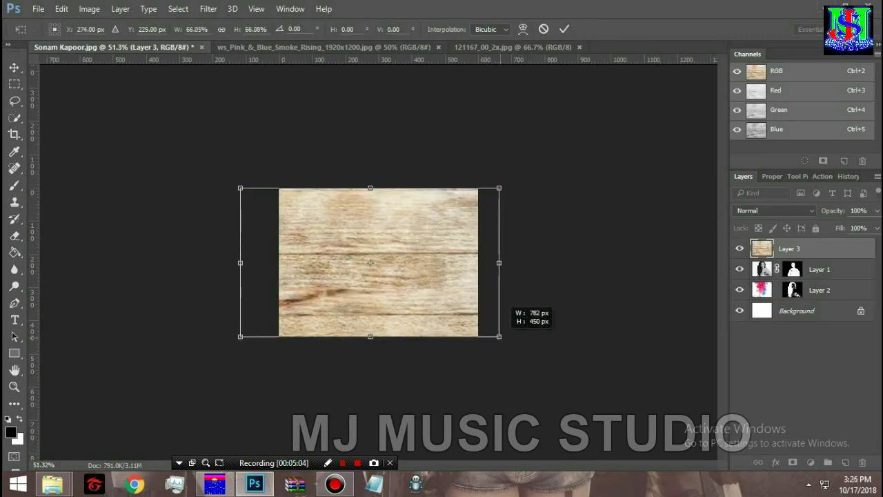
key("Return")
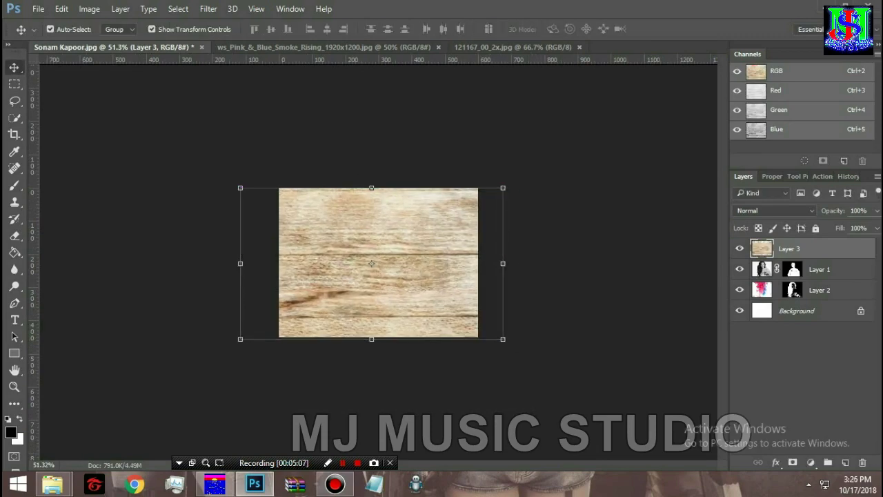
- Set the wood texture layer's blend mode to Multiply
left_click(772, 211)
left_click(745, 252)
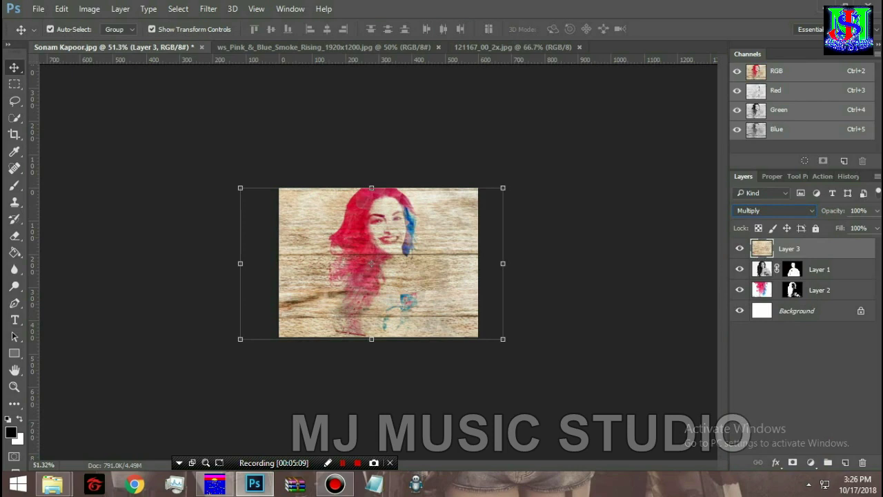
key("ctrl+z")
left_click(773, 211)
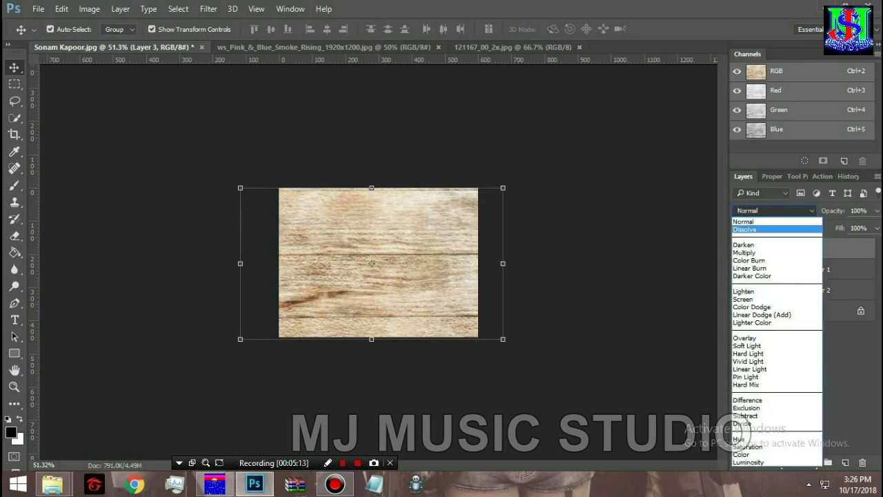
left_click(745, 253)
left_click(800, 373)
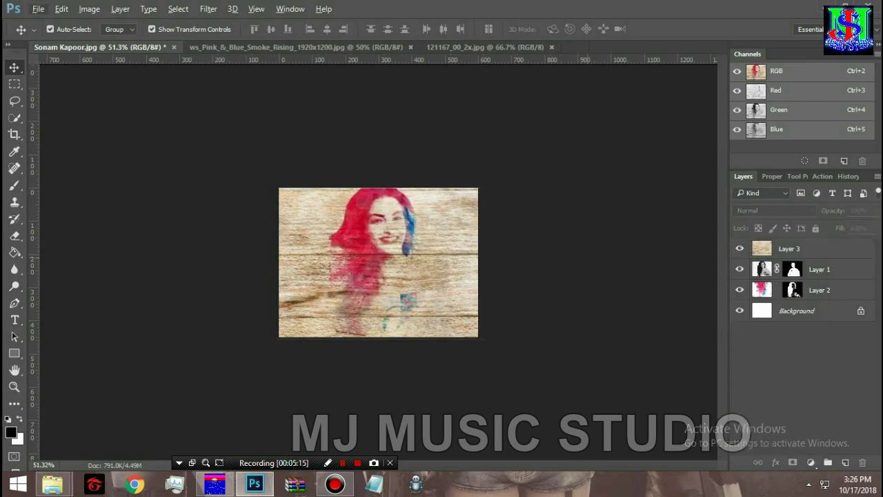
- Undo and redo the wood blend to compare the image before and after
key("ctrl+z")
key("alt")
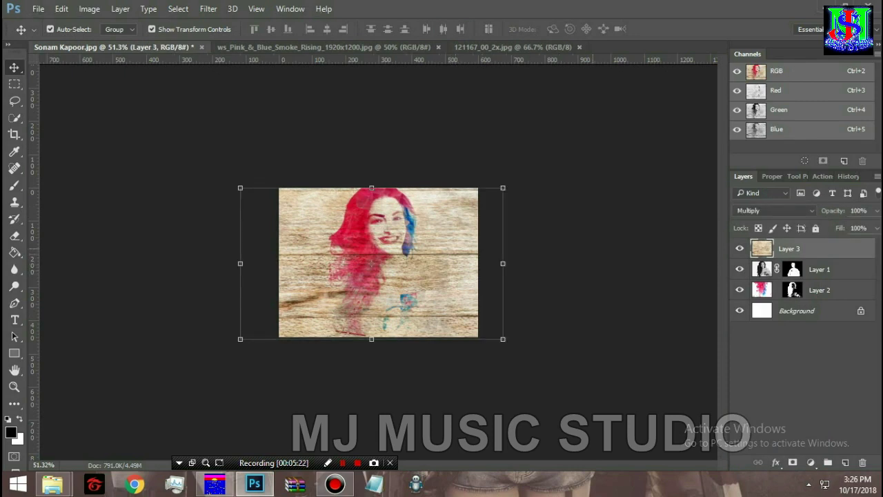
key("ctrl+z")
key("alt")
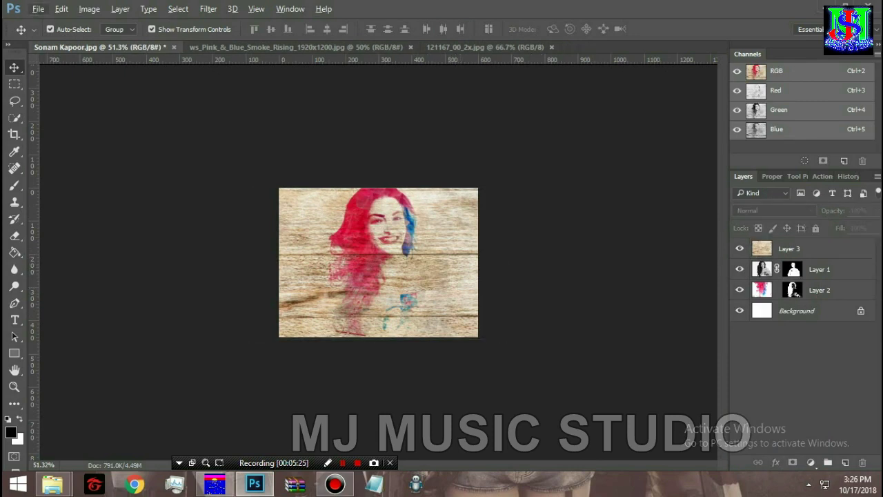
key("ctrl+z")
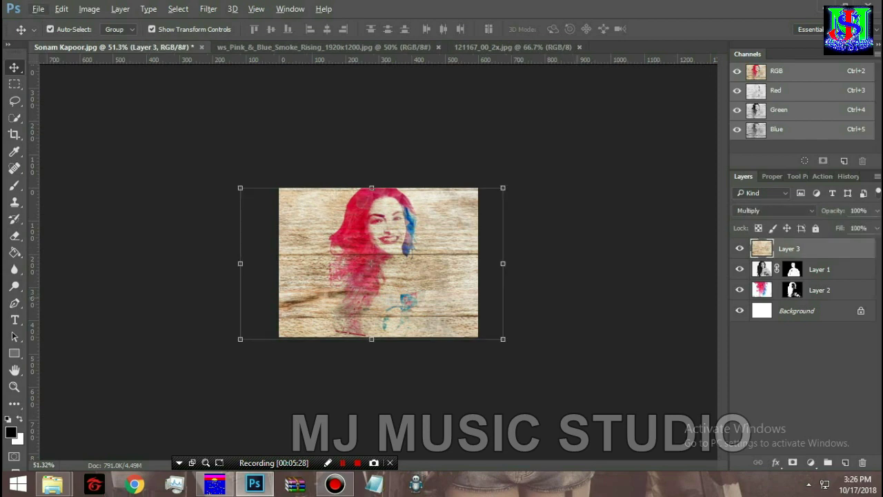
key("ctrl+z")
key("l")
key("v")
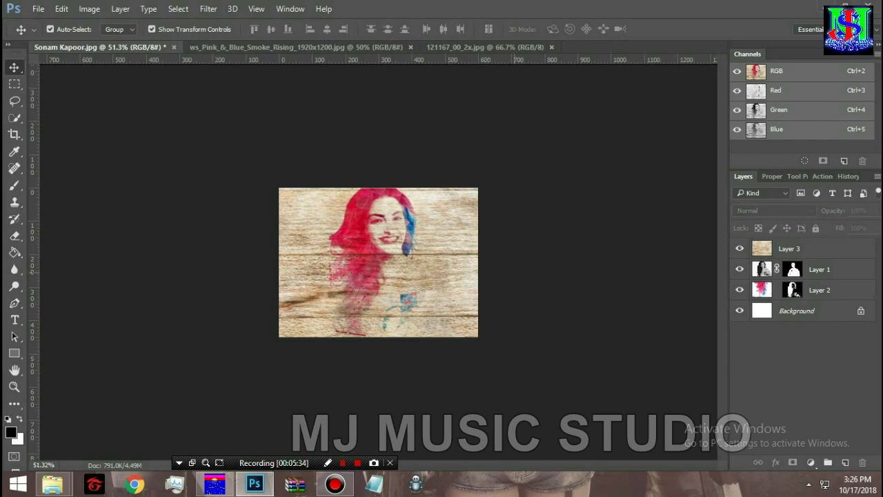
key("ctrl+shift+z")
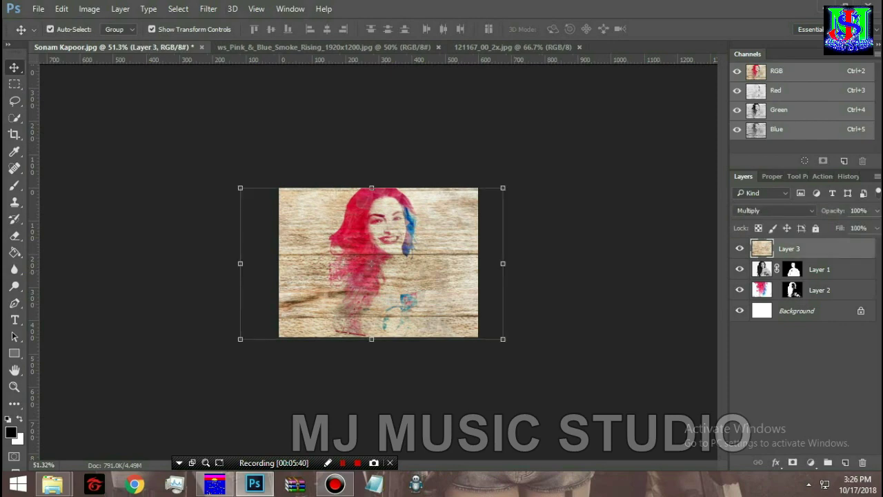
- Zoom in to inspect the wood-printed face, then zoom back out
key("ctrl+plus")
key("ctrl+plus")
key("ctrl+plus")
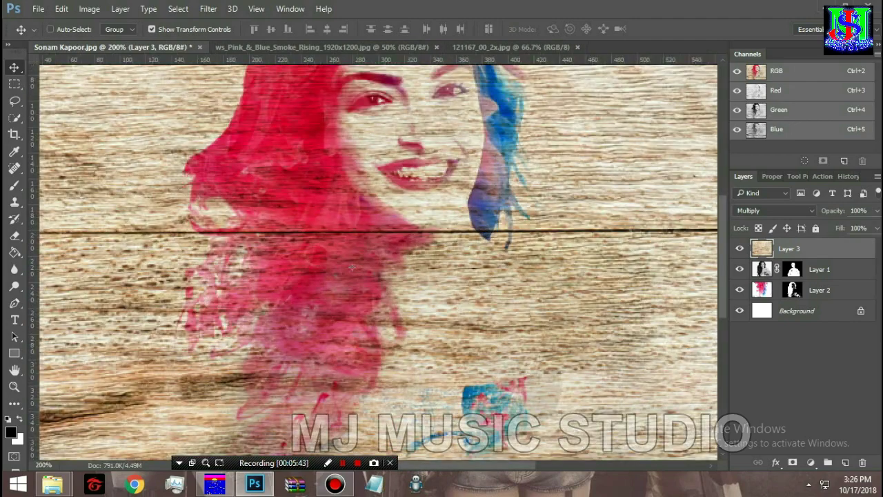
key("ctrl+minus")
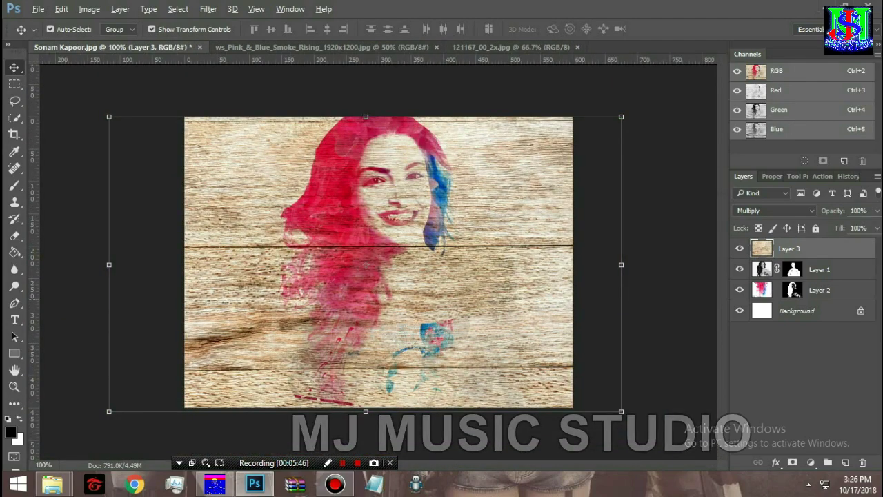
left_click(876, 228)
- Set the wood texture to 67% opacity and lower the portrait layer's opacity slightly
mouse_move(875, 228)
left_mouse_down()
mouse_move(853, 228)
mouse_move(861, 227)
left_mouse_up()
left_click(792, 269)
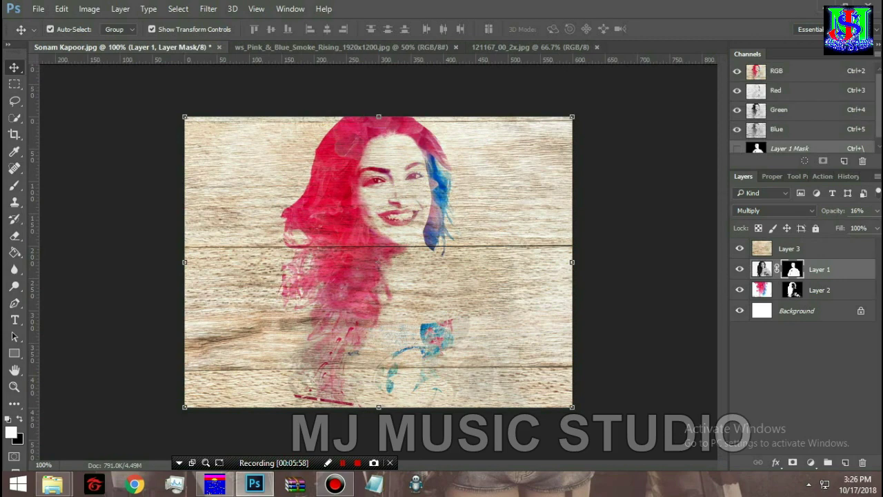
left_click_drag(828, 228, 826, 228)
left_click(789, 248)
left_click_drag(843, 227, 854, 227)
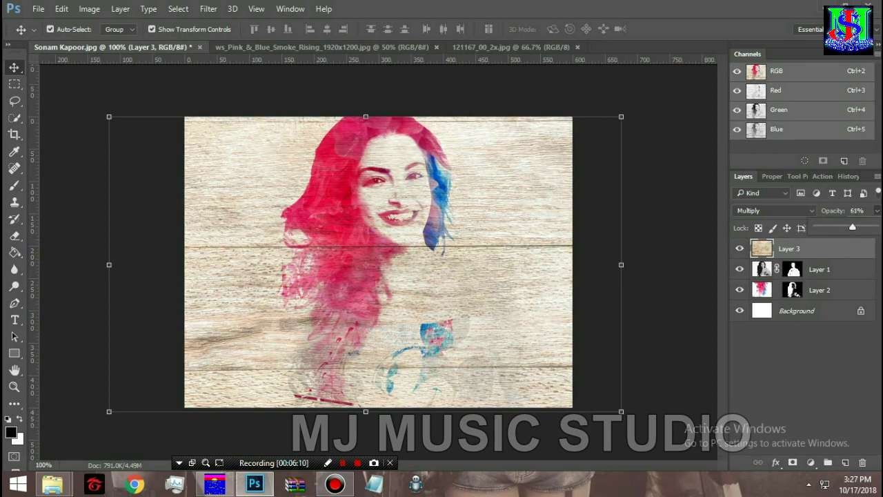
left_click_drag(854, 228, 856, 228)
- Blend the wood texture in Overlay mode and raise its opacity to 83%
left_click(772, 210)
left_click(745, 337)
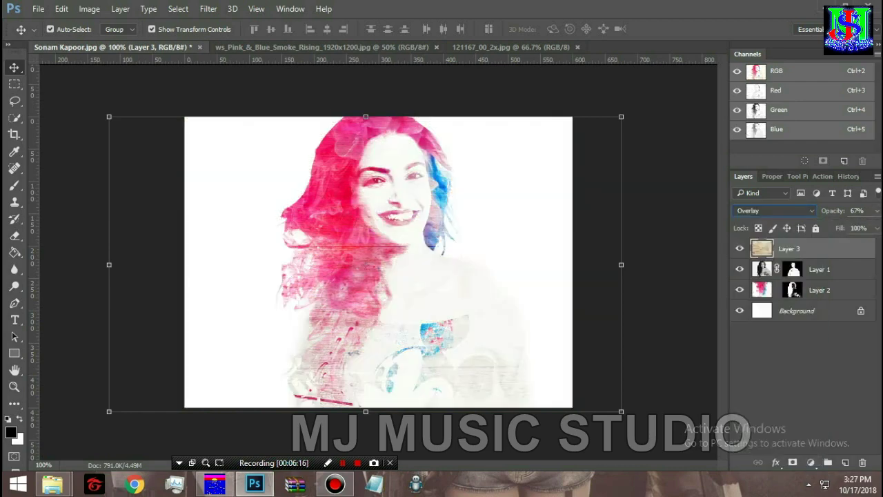
left_click(876, 210)
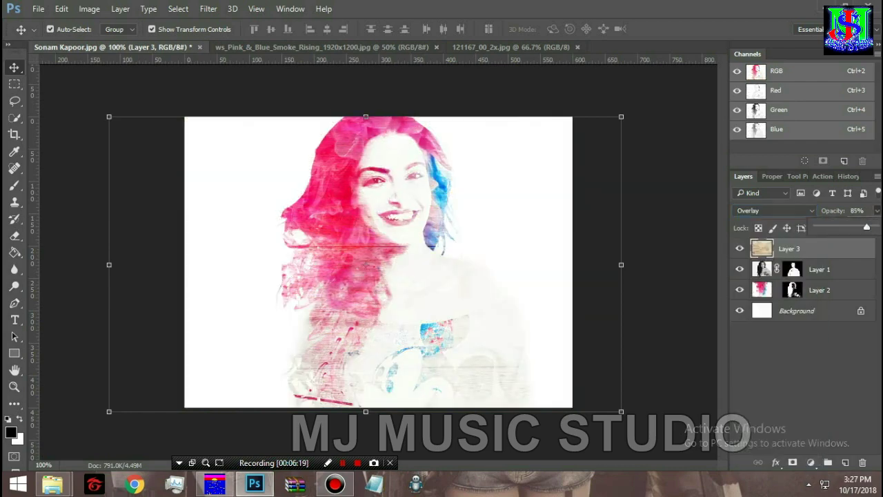
mouse_move(856, 228)
left_mouse_down()
mouse_move(844, 228)
mouse_move(876, 228)
left_mouse_up()
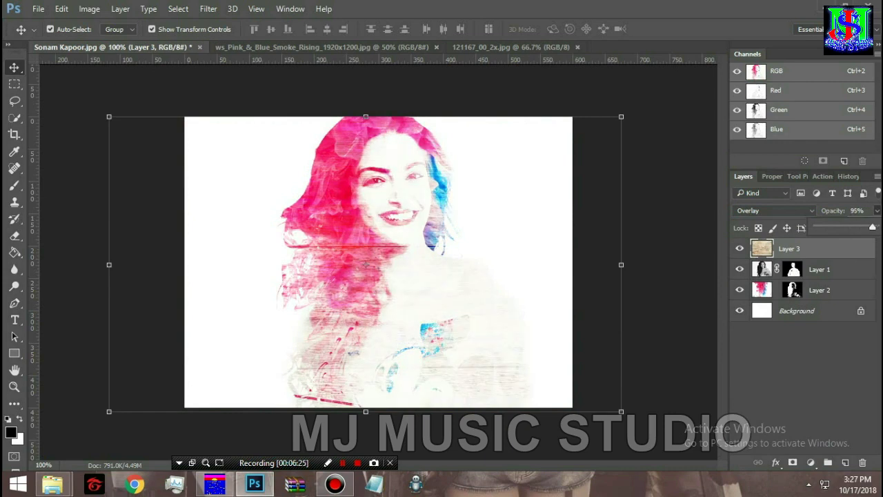
left_click_drag(876, 227, 865, 227)
- Try Soft Light and Color Burn on the wood layer, settling on Linear Burn
left_click(773, 210)
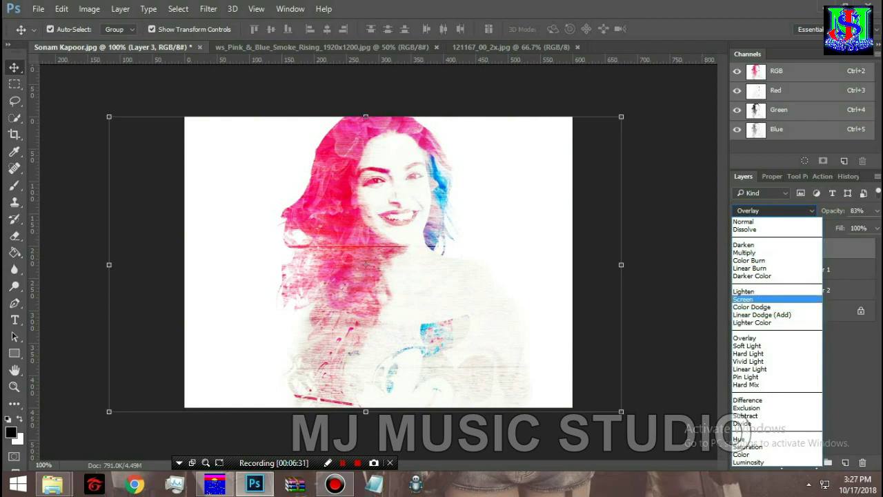
left_click(747, 345)
left_click(772, 210)
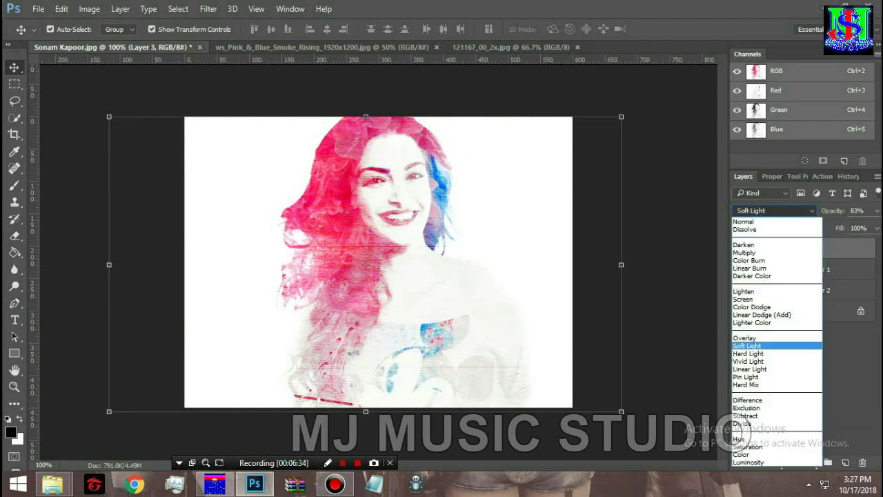
left_click(759, 264)
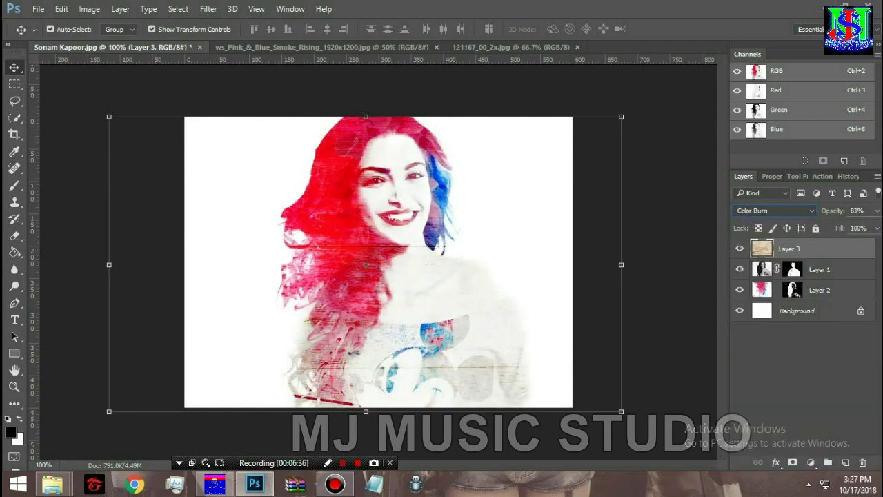
left_click(772, 211)
left_click(759, 271)
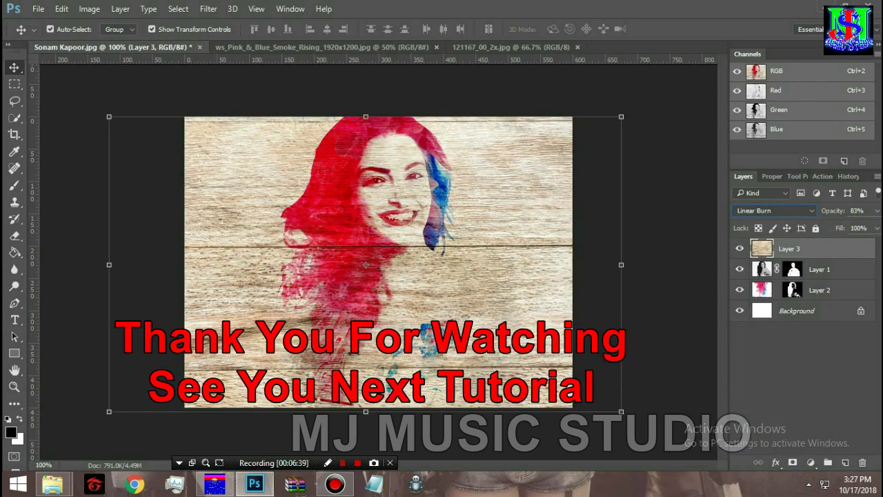
- Lower the Linear Burn wood layer from 83% to 68% opacity and deselect it to view the result
left_click(876, 210)
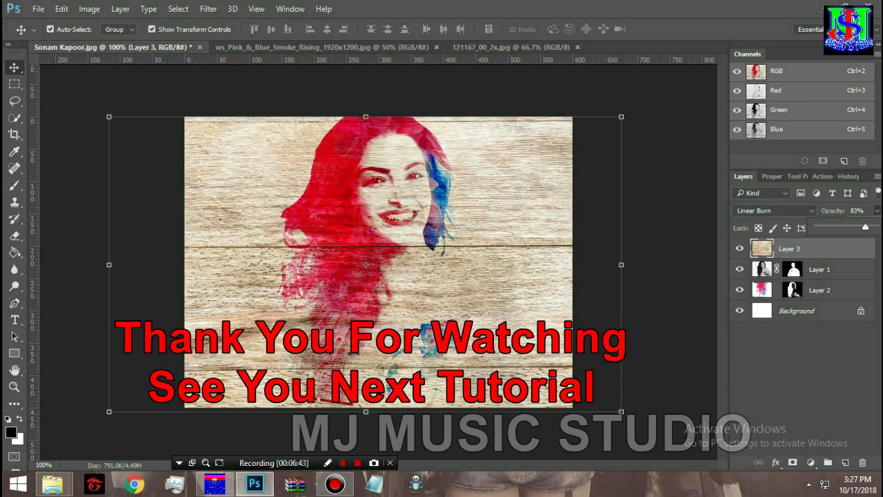
left_click_drag(867, 228, 856, 228)
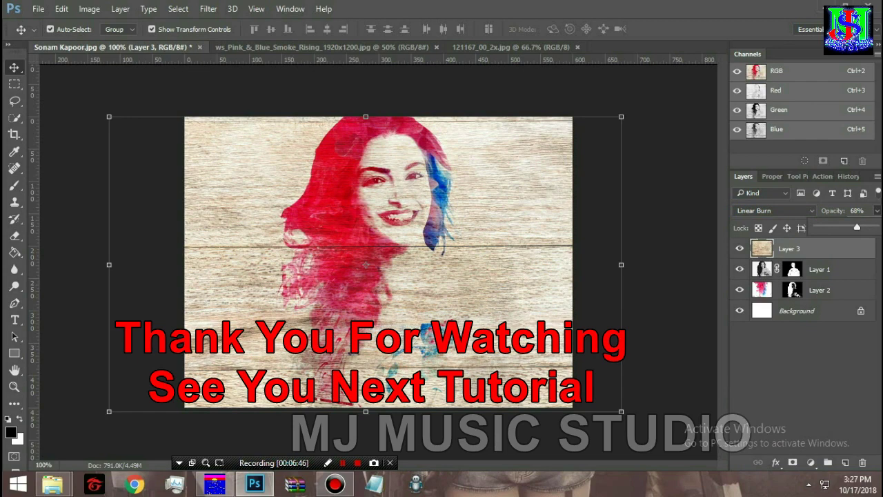
left_click(800, 372)
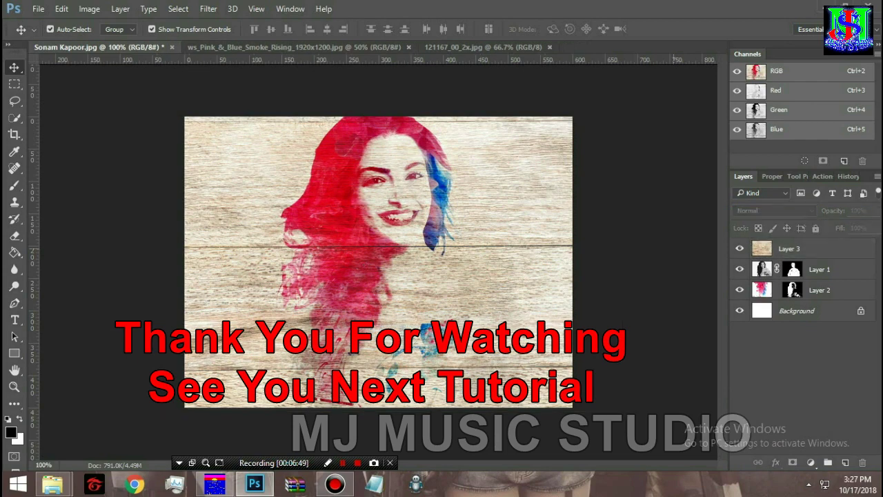